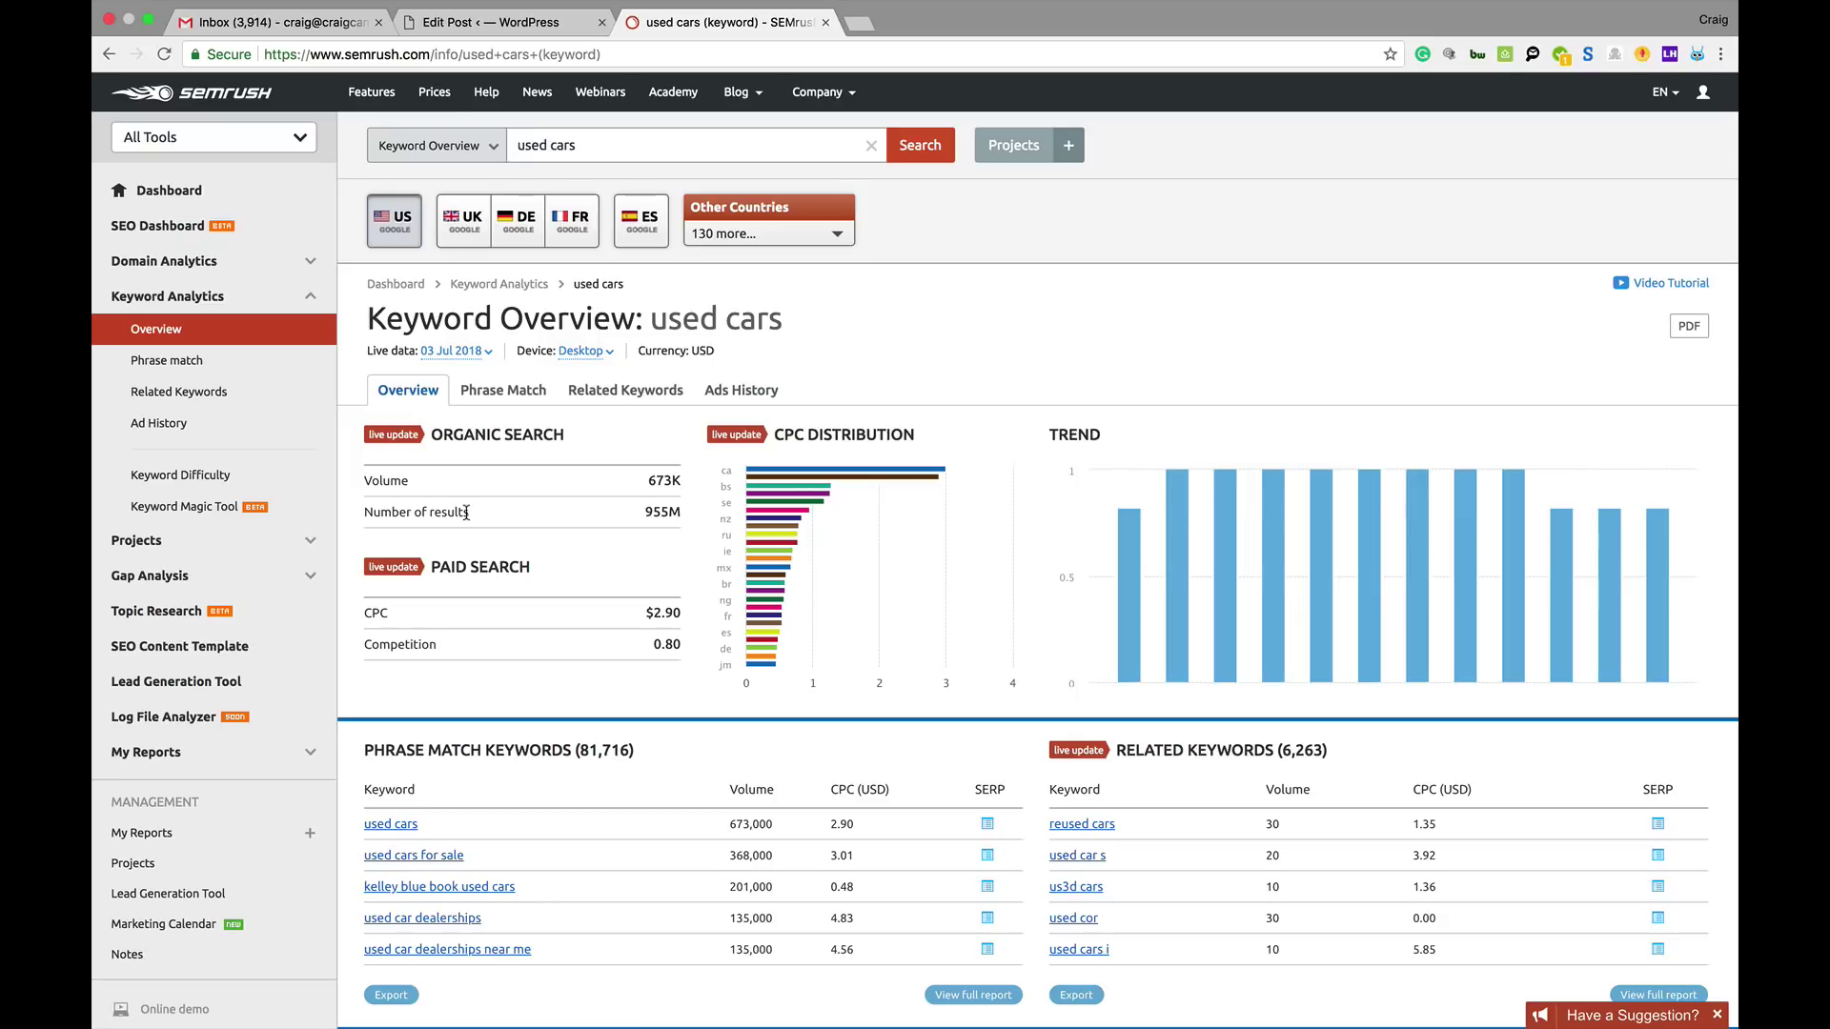
Switch the 'used cars' Keyword Overview from US to UK data, showing 110K volume
left_click(466, 221)
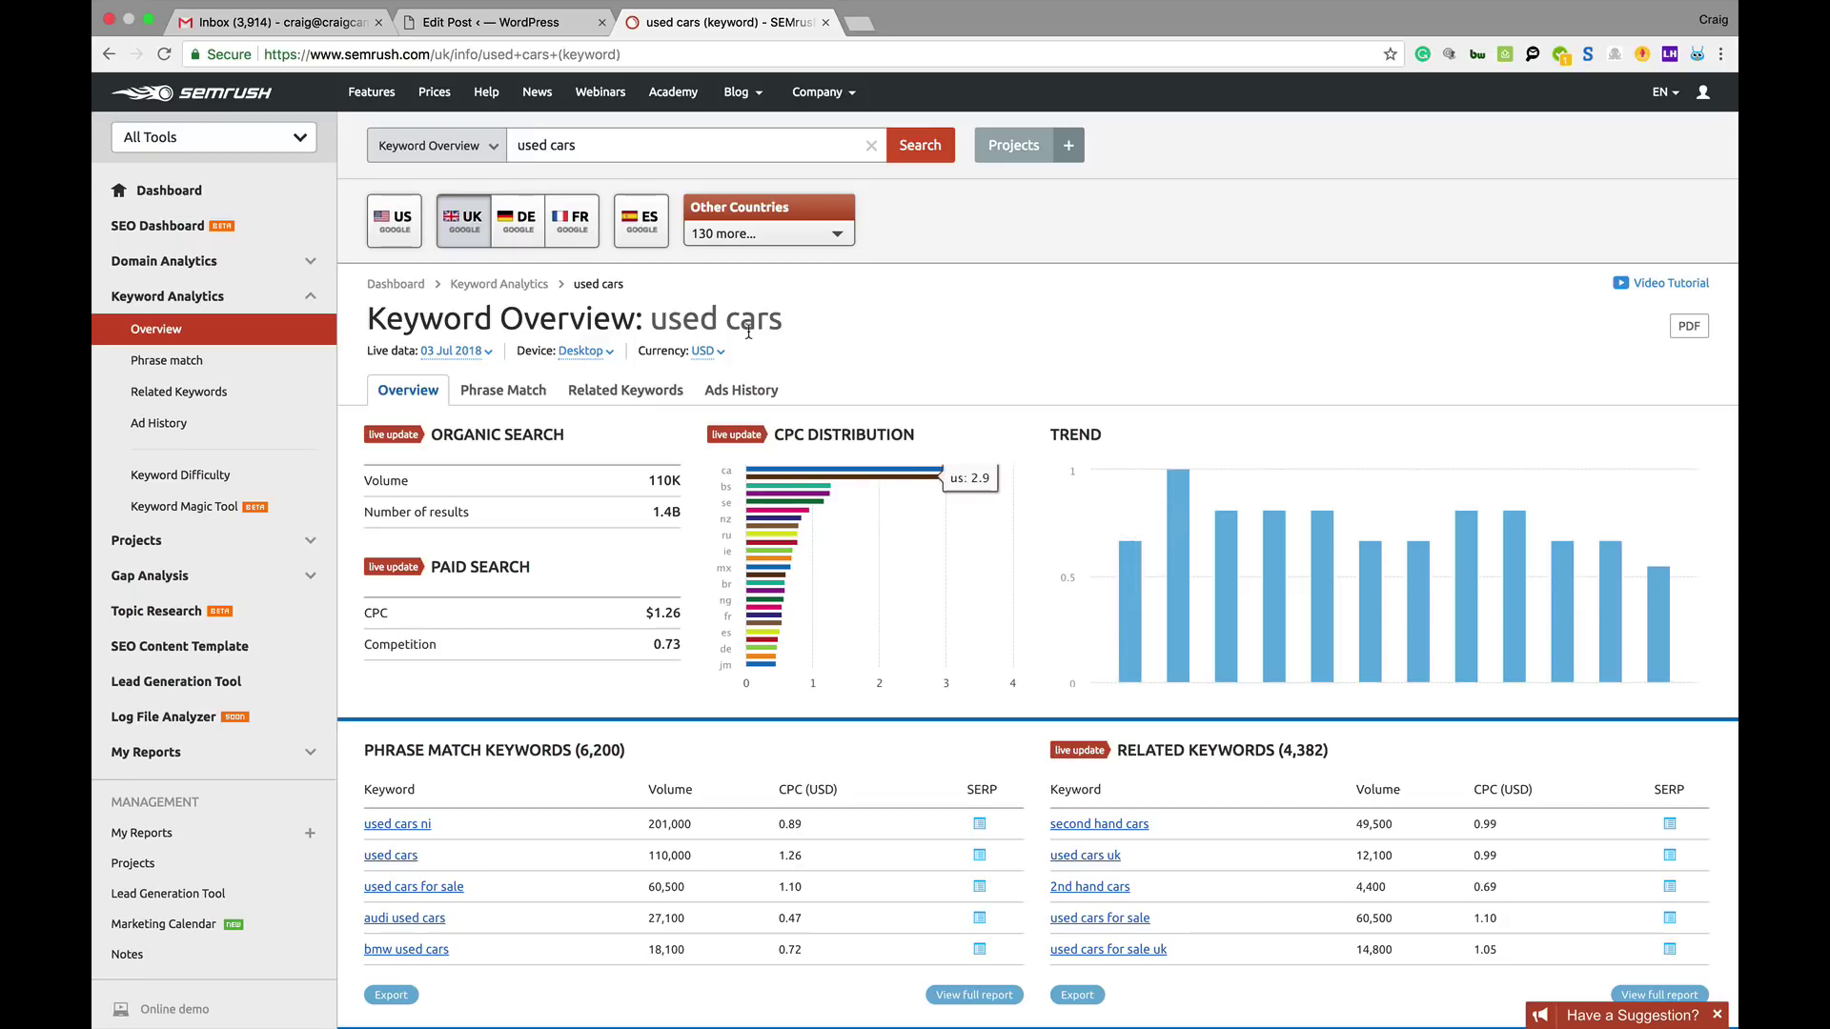
Check the 'used cars' ad history, then return to the overview with costs in GBP
left_click(761, 407)
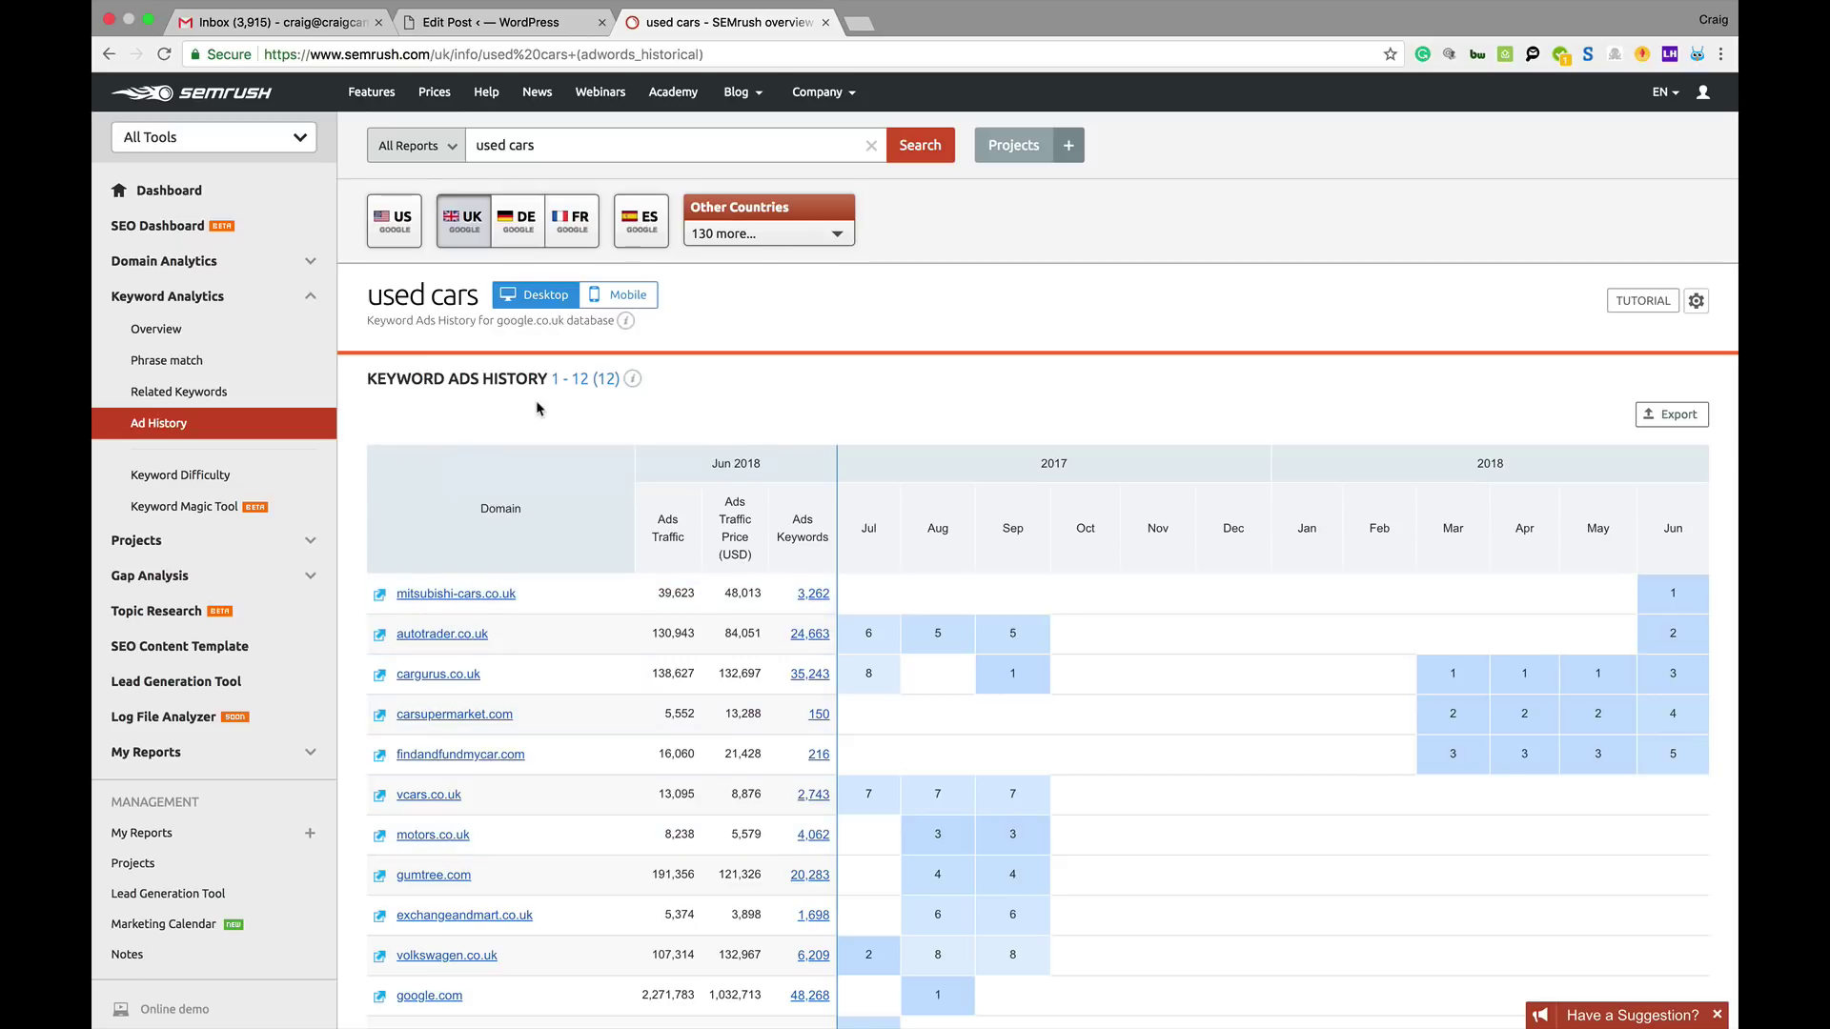
left_click(194, 341)
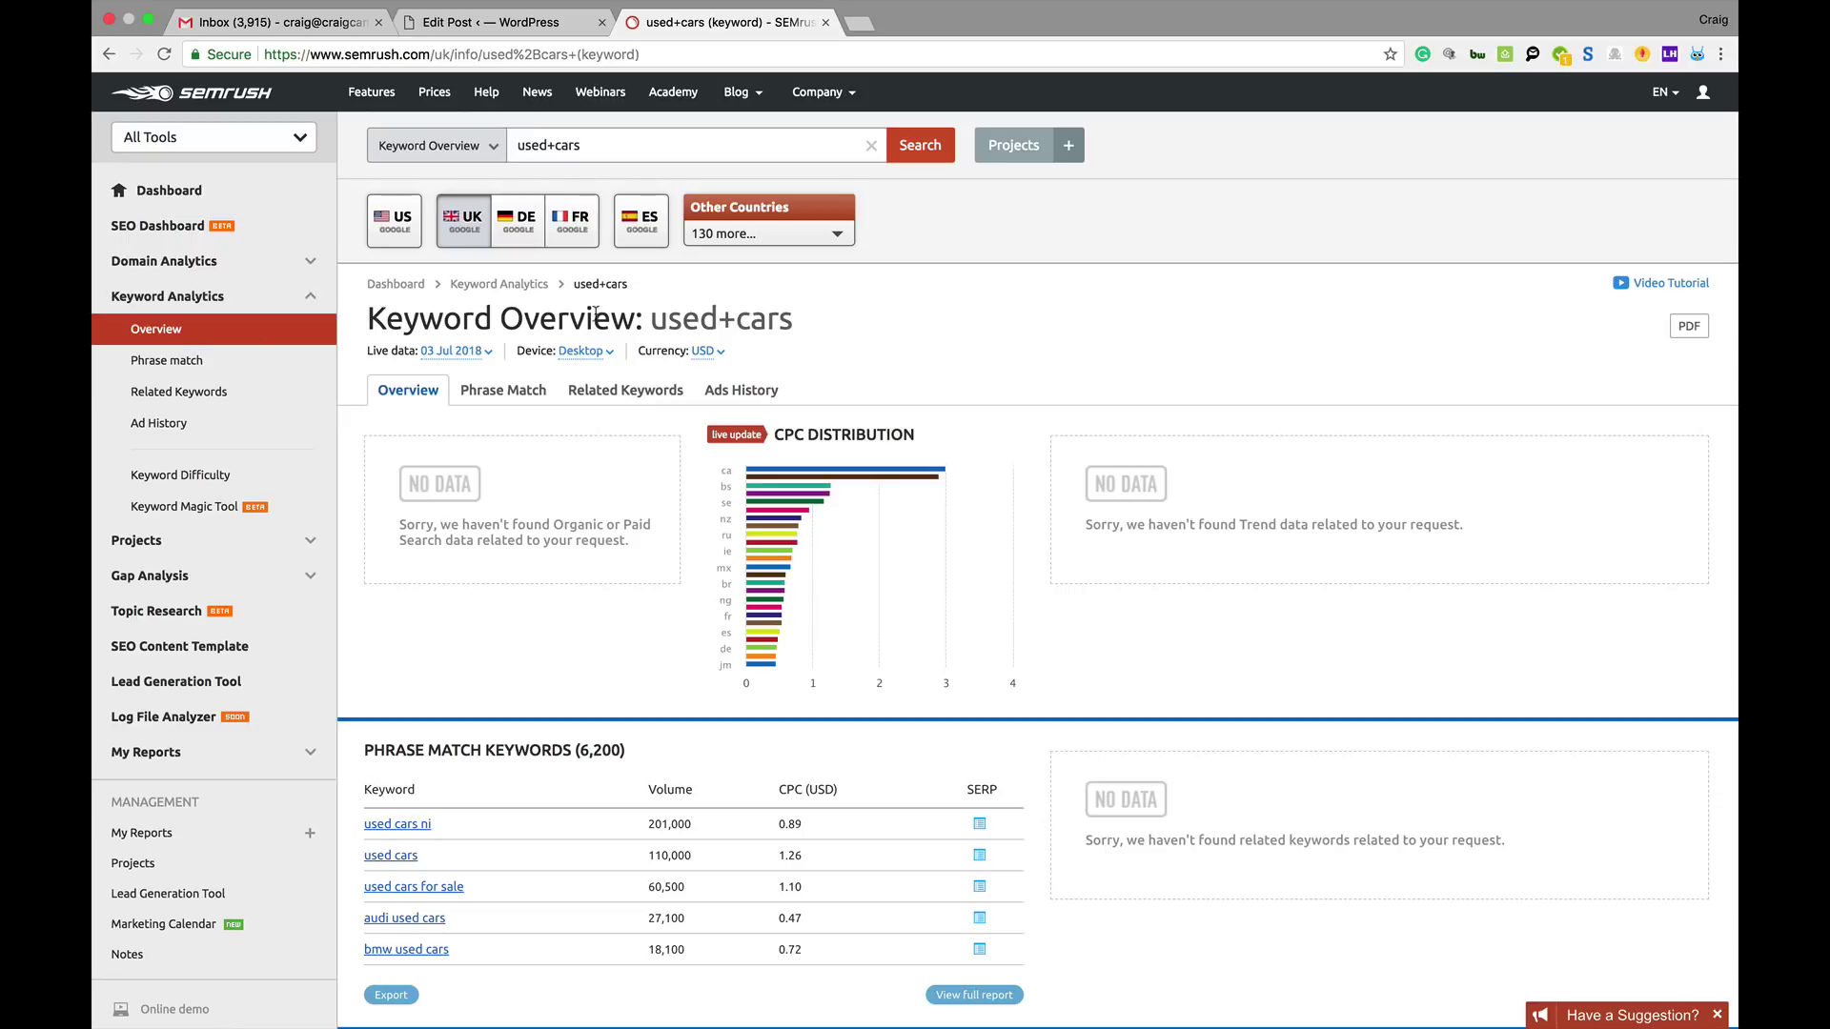
left_click(720, 359)
left_click(725, 405)
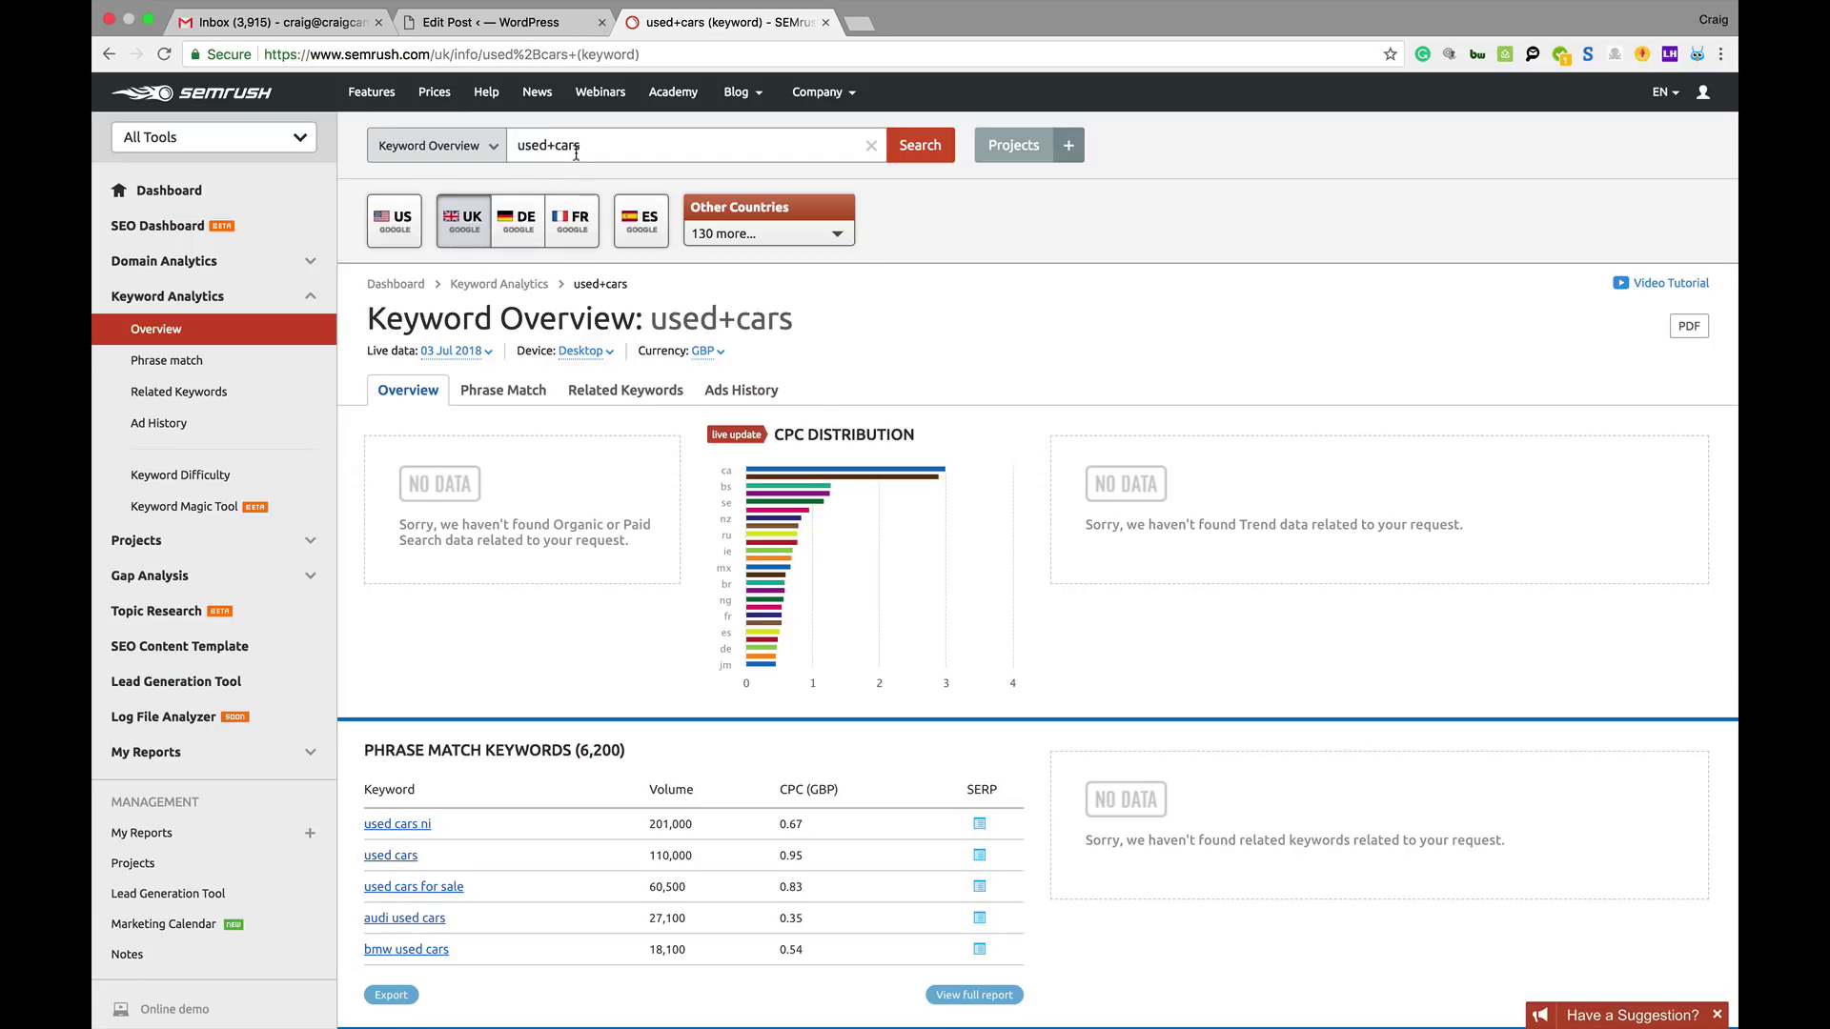
left_click_drag(583, 148, 516, 147)
Search the UK overview for 'second hand cars': 49.5K volume, £0.74 CPC
type("se")
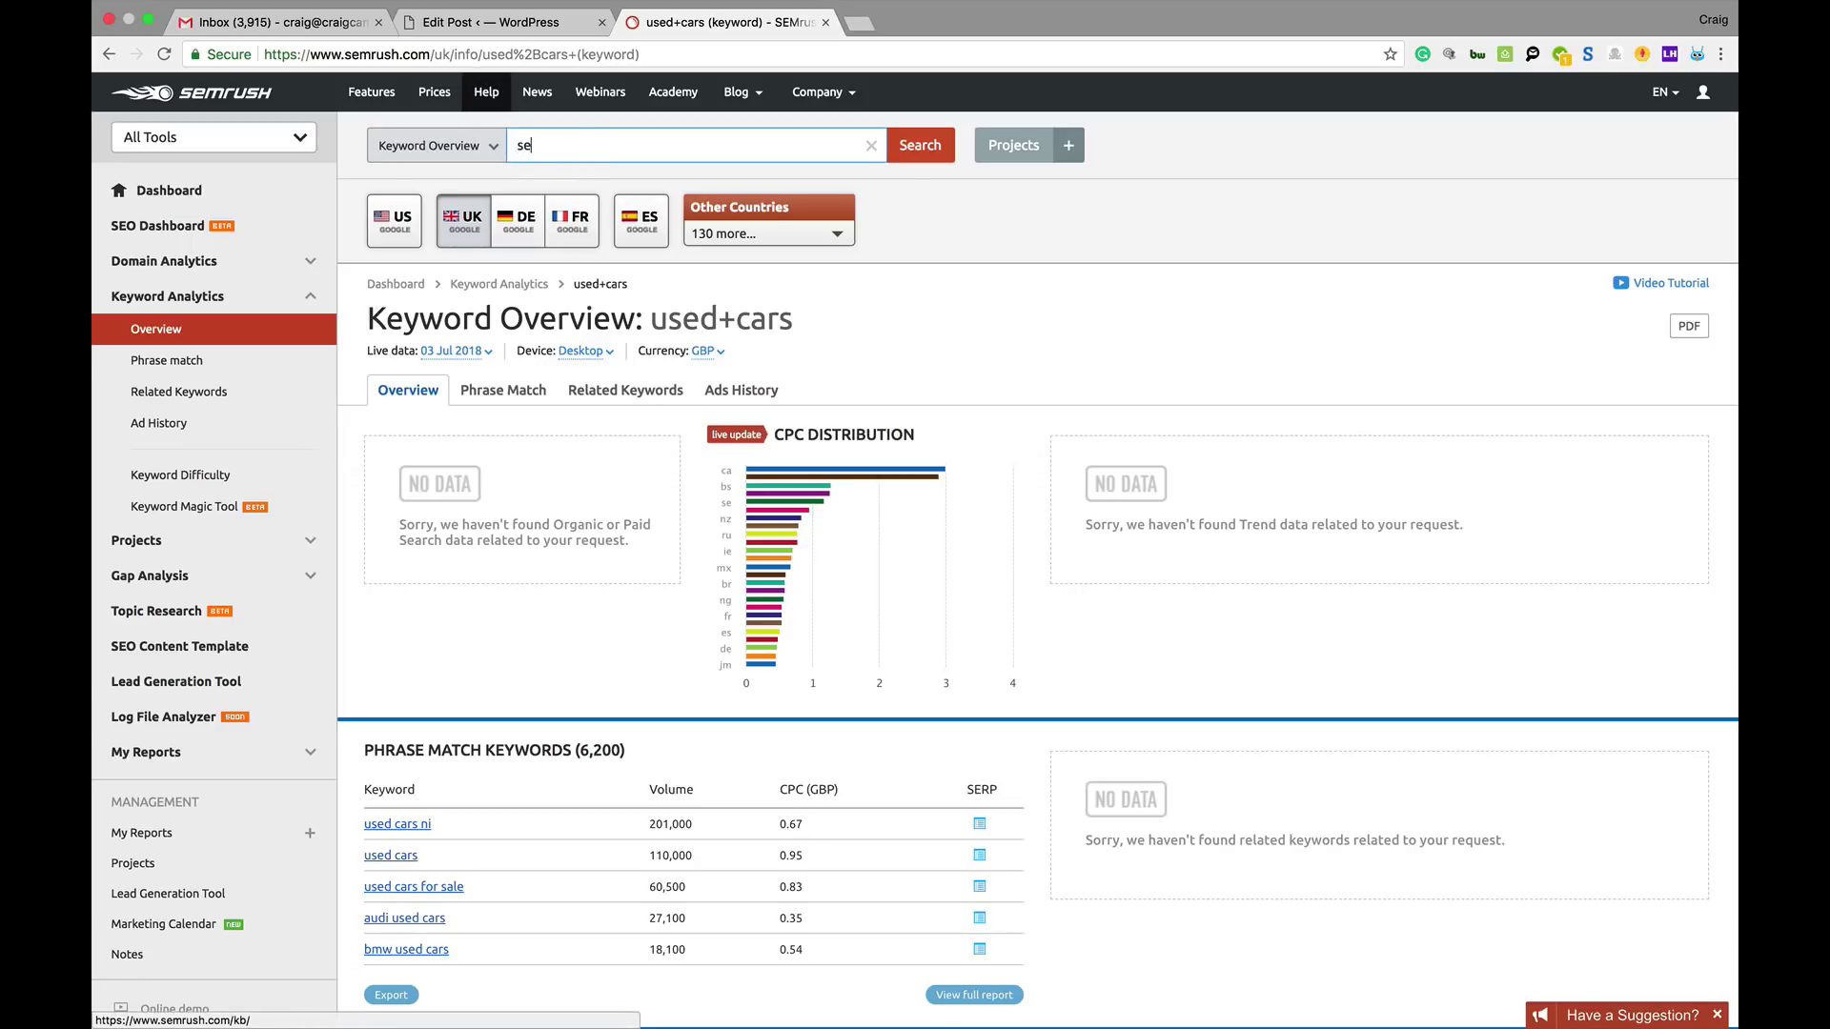
type("cond hand c")
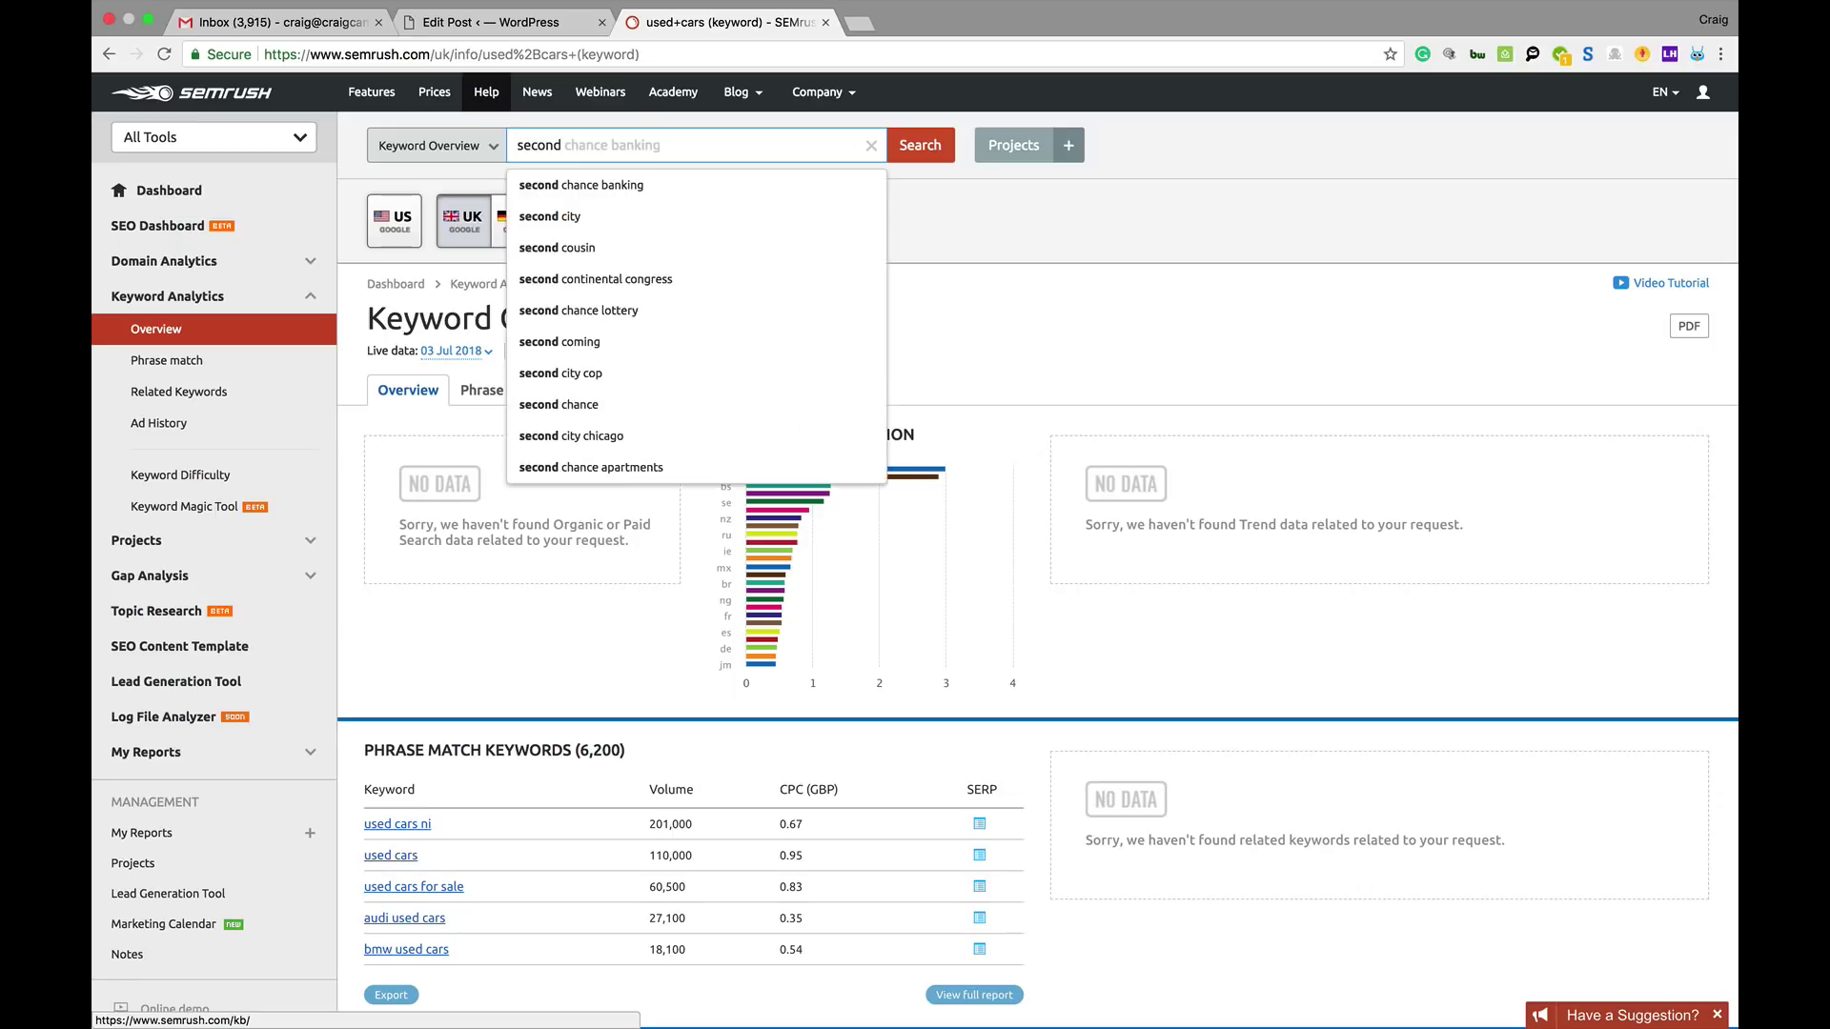
key("BackSpace")
type("hand cars")
key("Return")
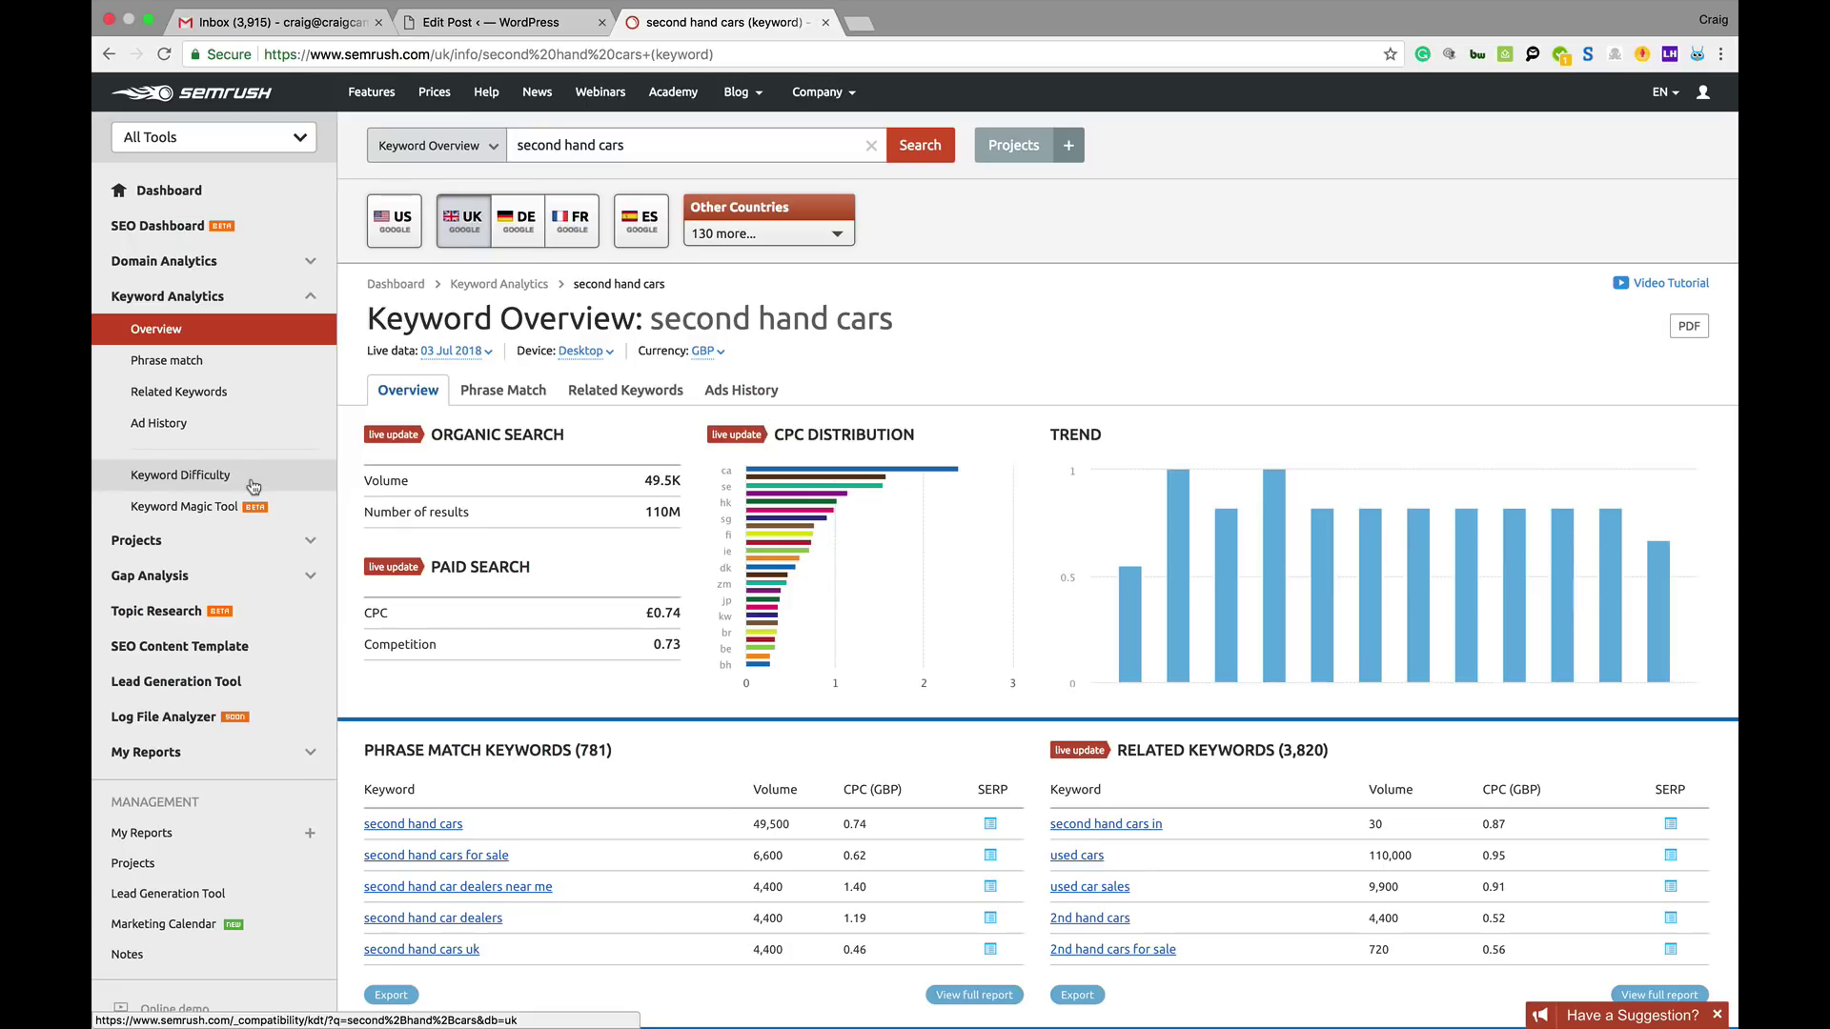
Get the Keyword Difficulty score for 'second hand cars': 84.23% with 49,500 volume
left_click(253, 487)
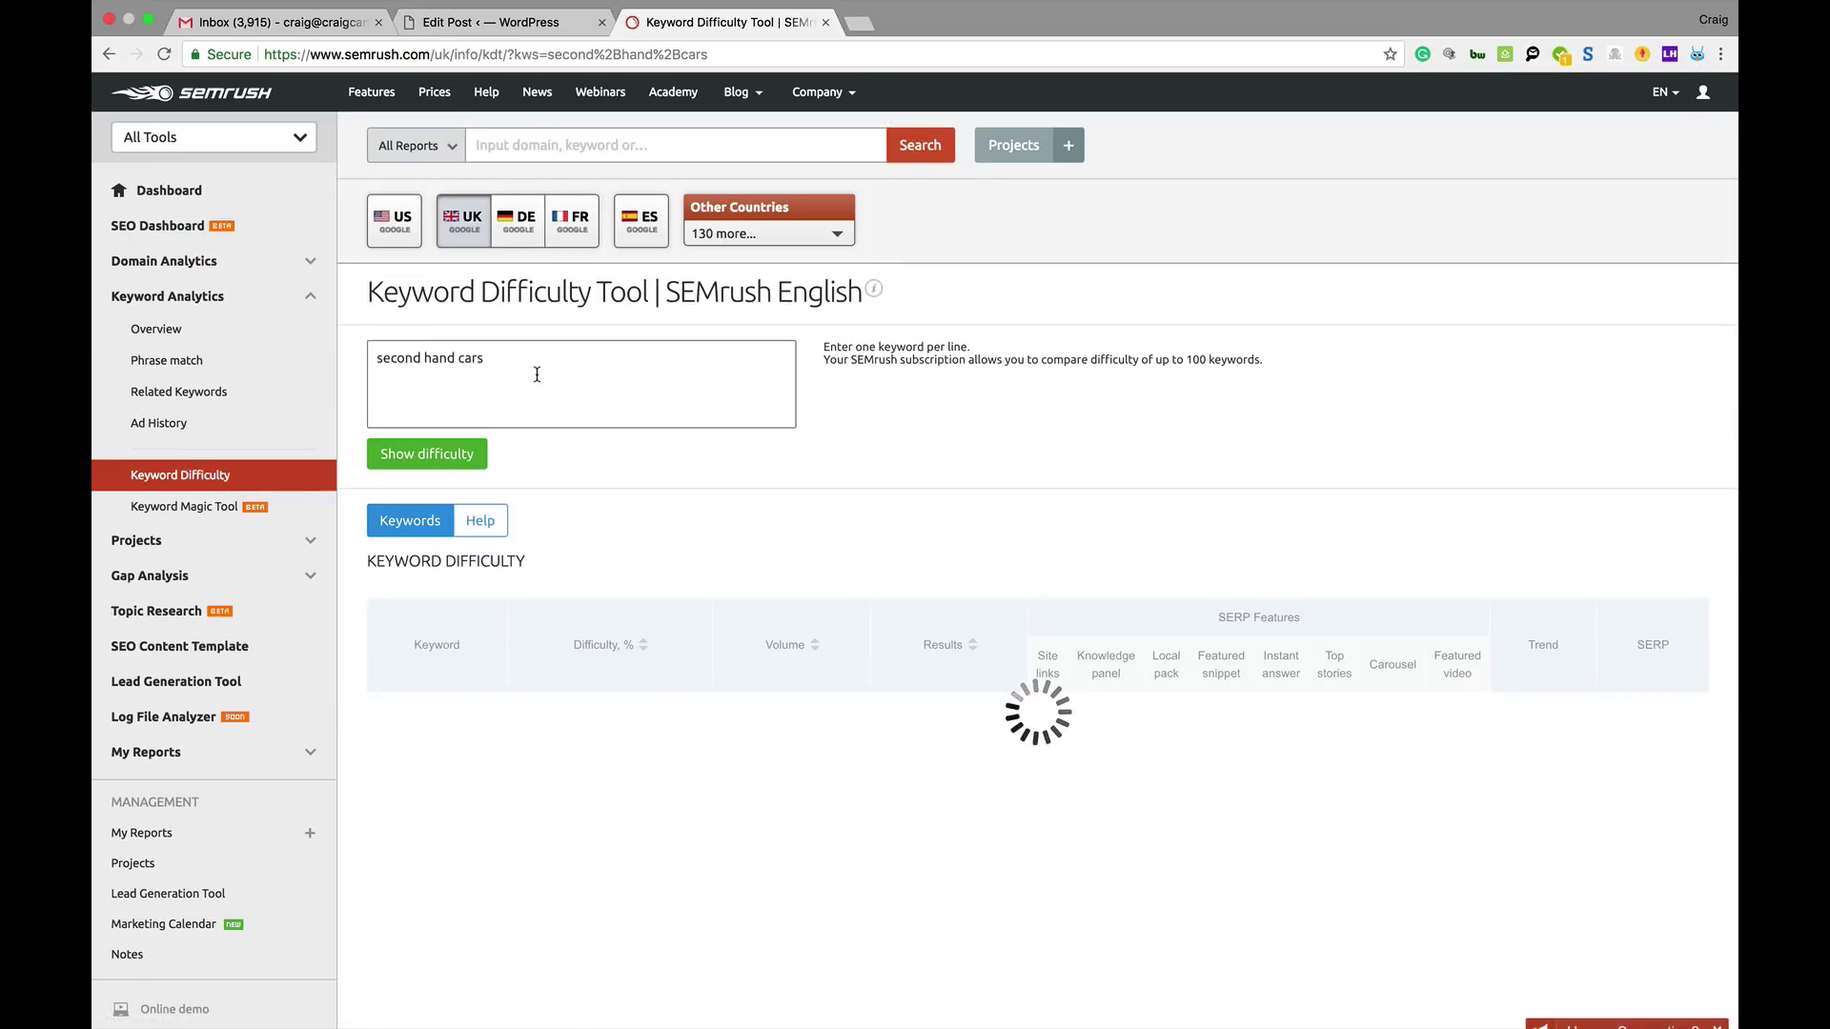
left_click(443, 463)
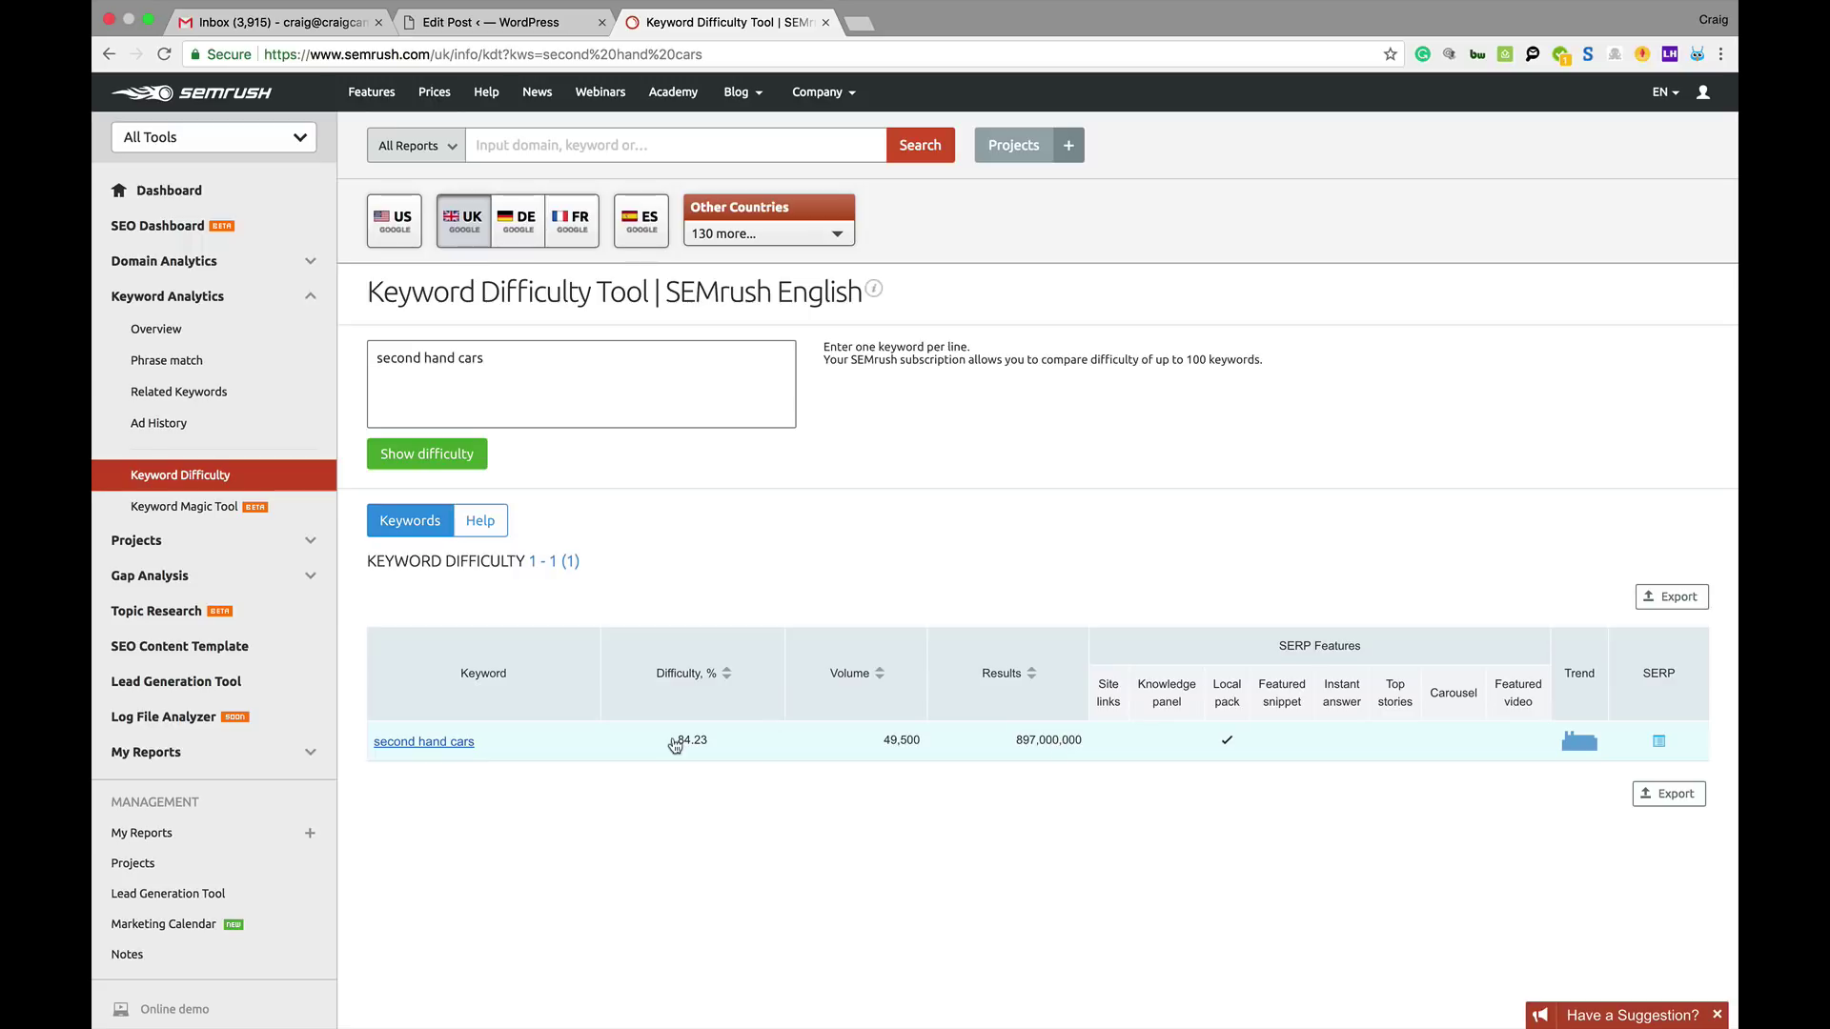
mouse_move(725, 674)
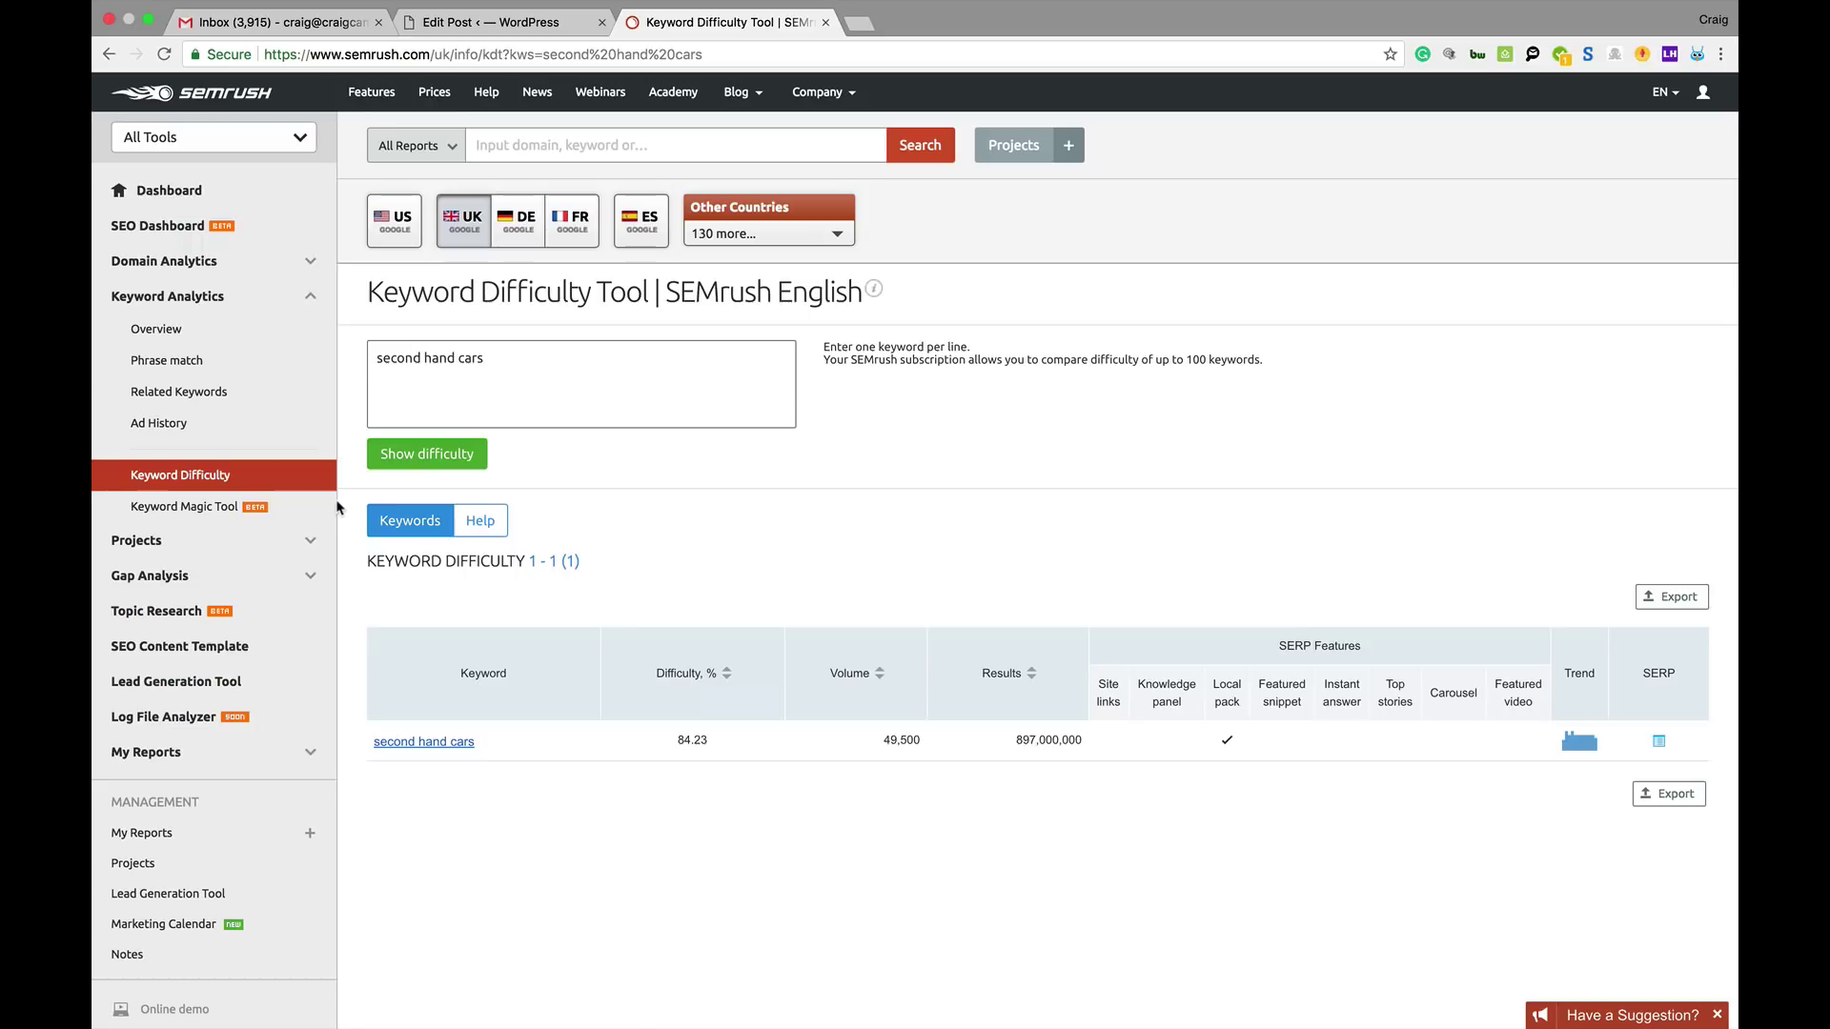
Run the Keyword Magic Tool on seed 'used cars', creating List 4 with 59,961 UK keywords
left_click(177, 508)
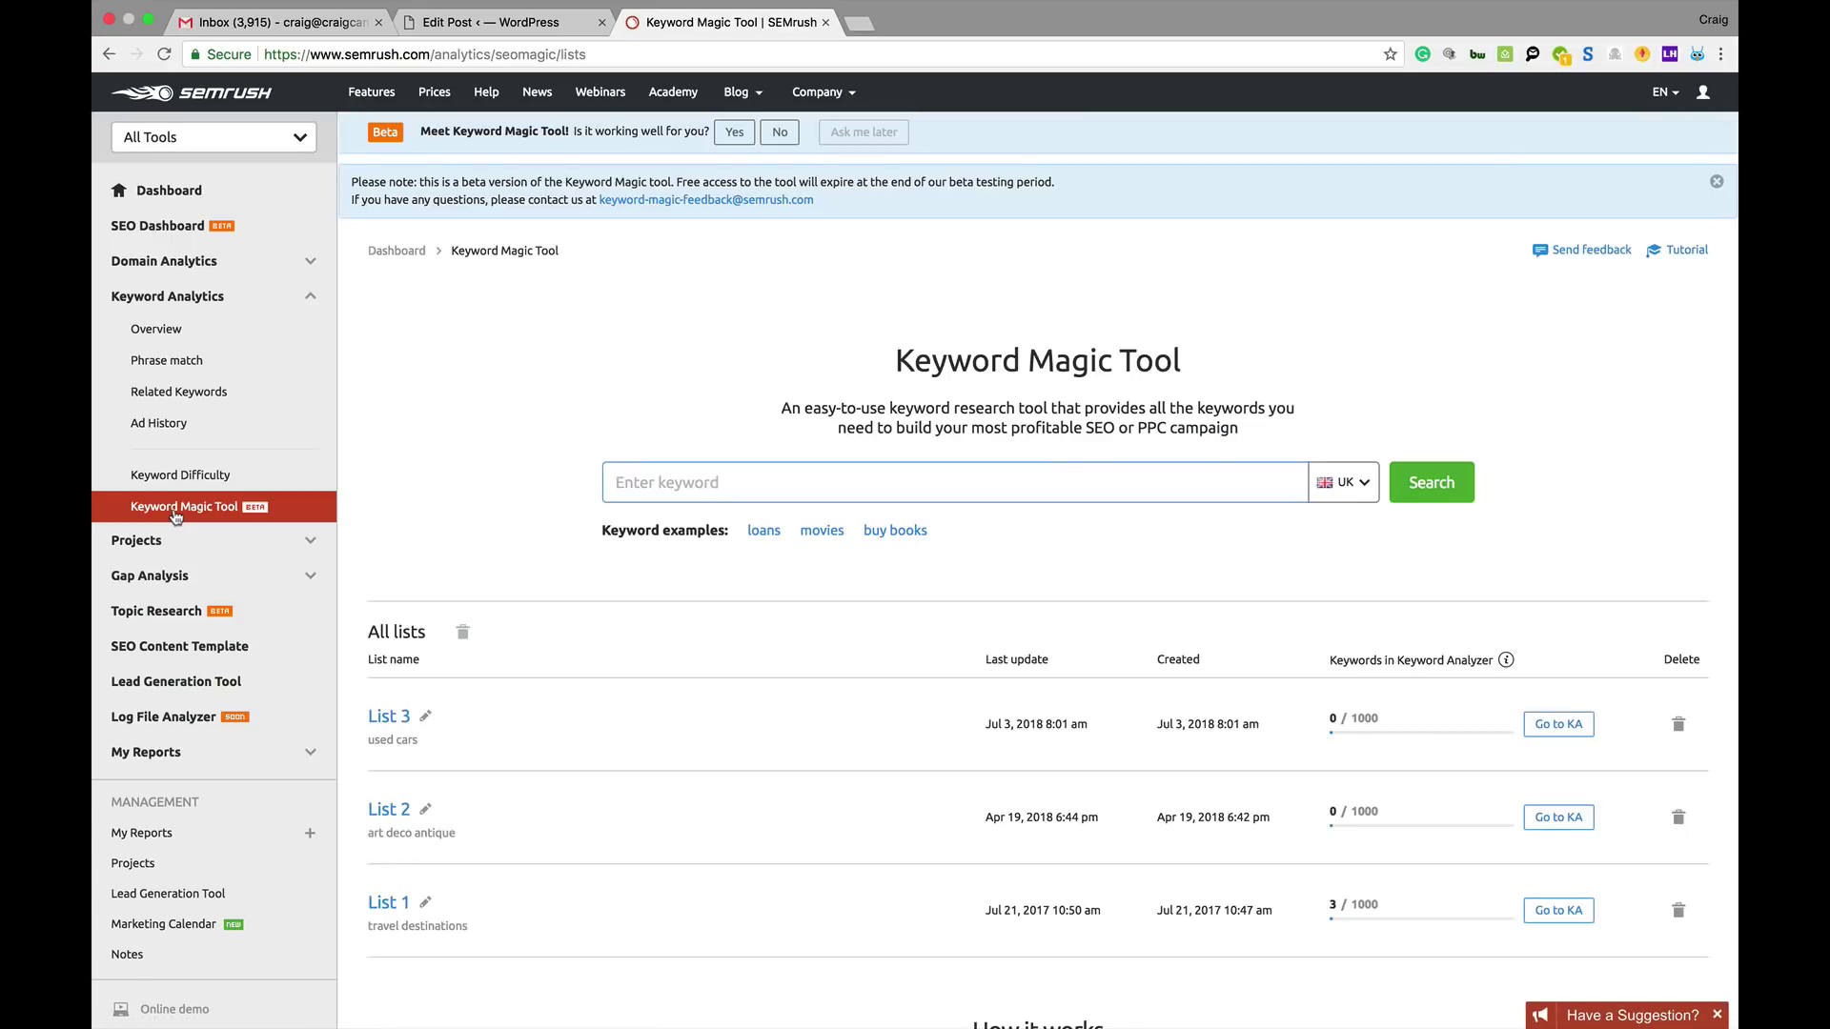
type("used cars")
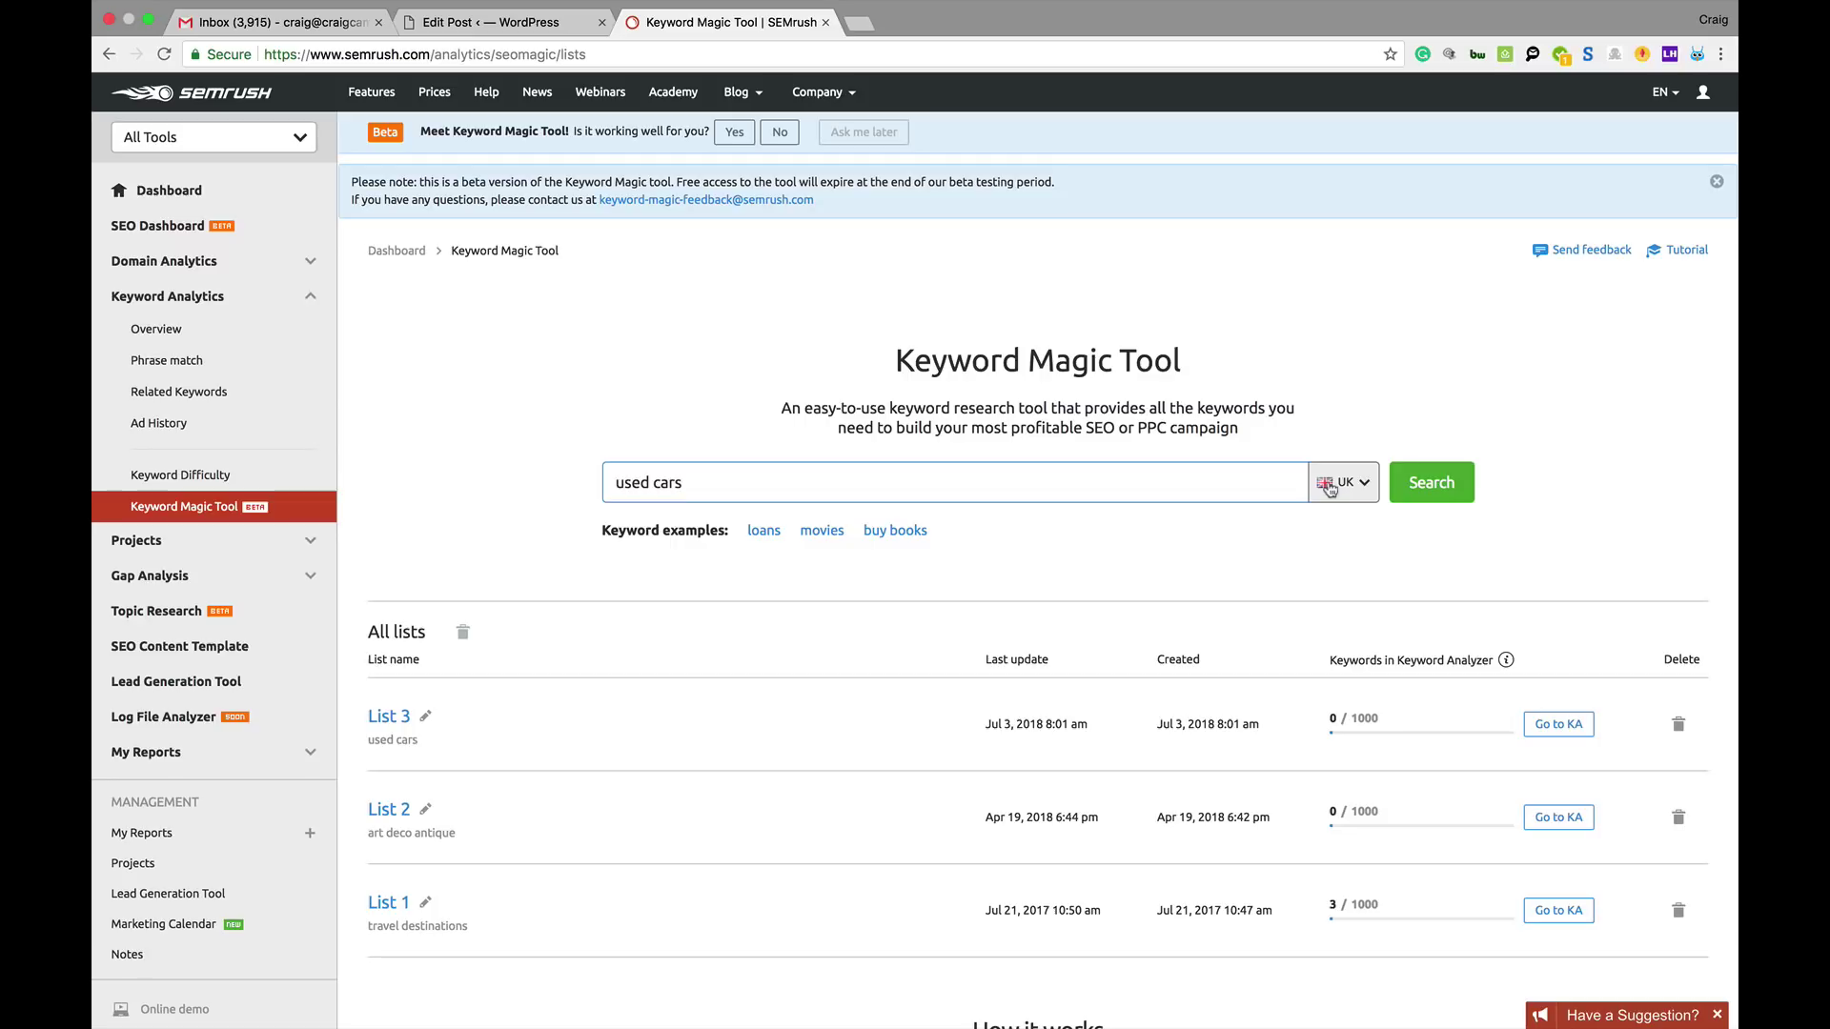
left_click(1439, 482)
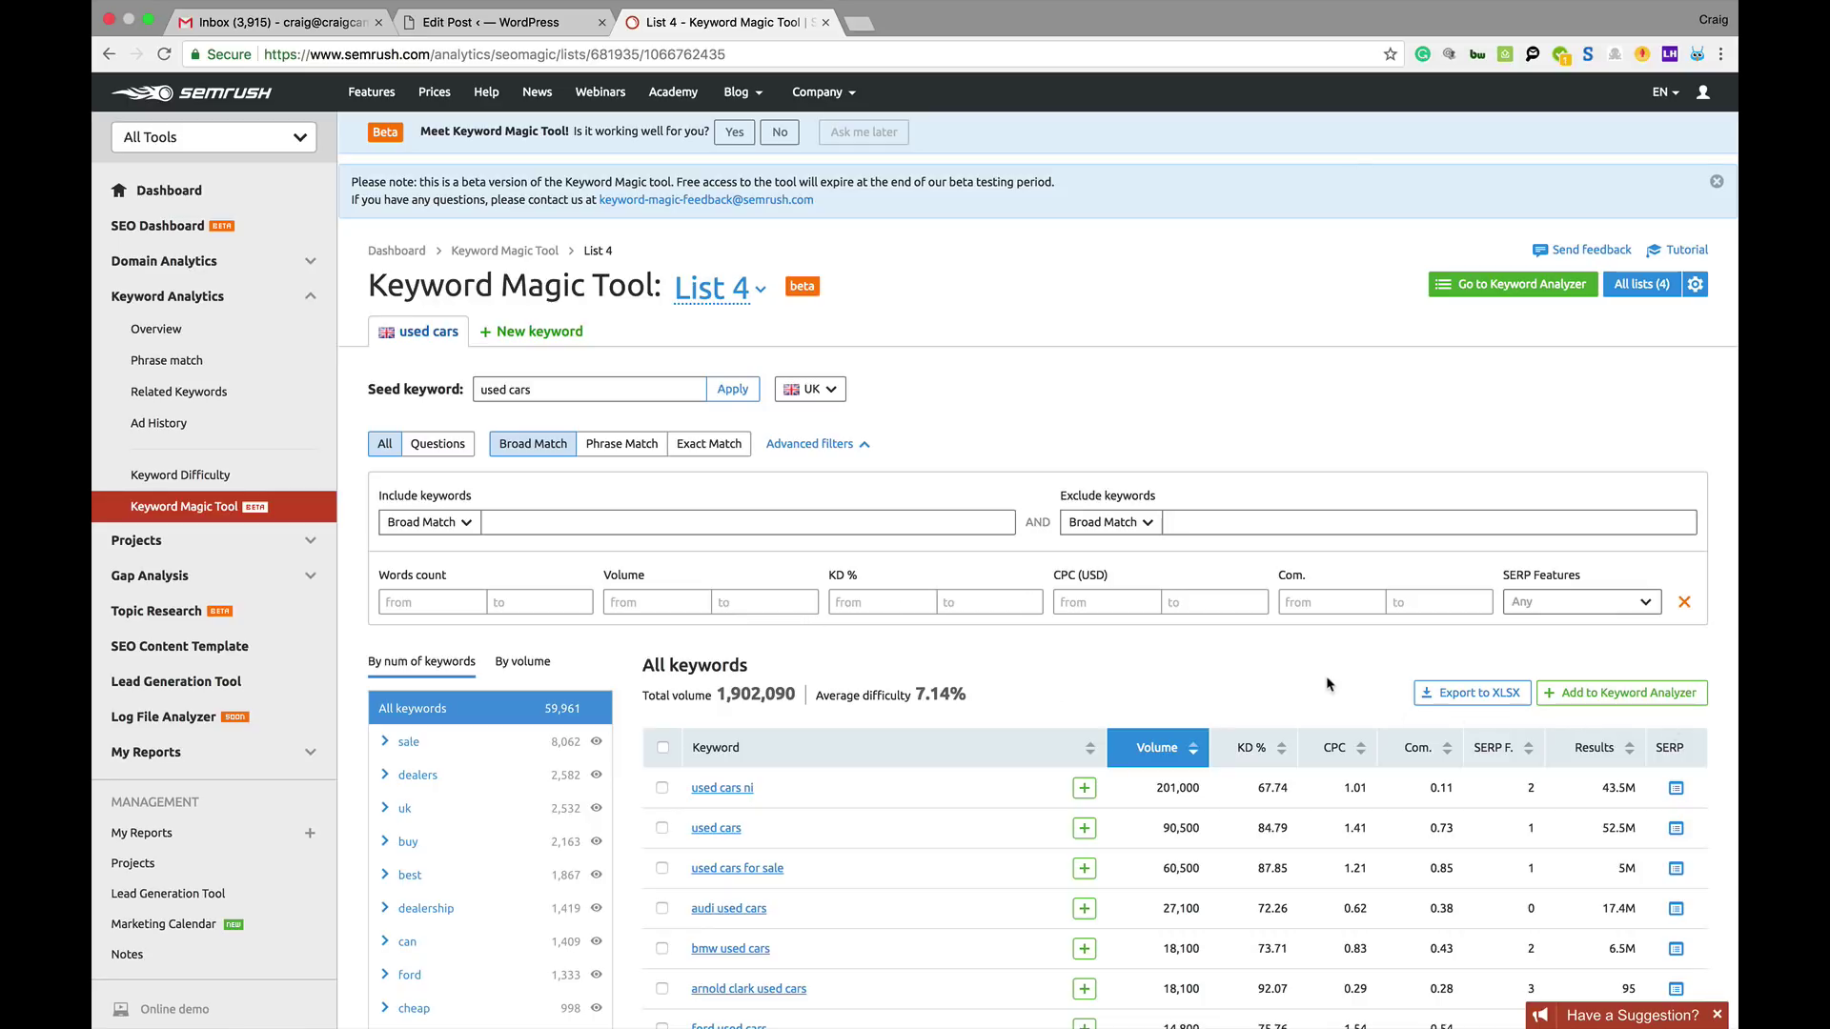
Add used cars ni, used cars for sale, and ford, arnold clark, autotrader, mercedes used cars
scroll(1137, 393, "down", 5)
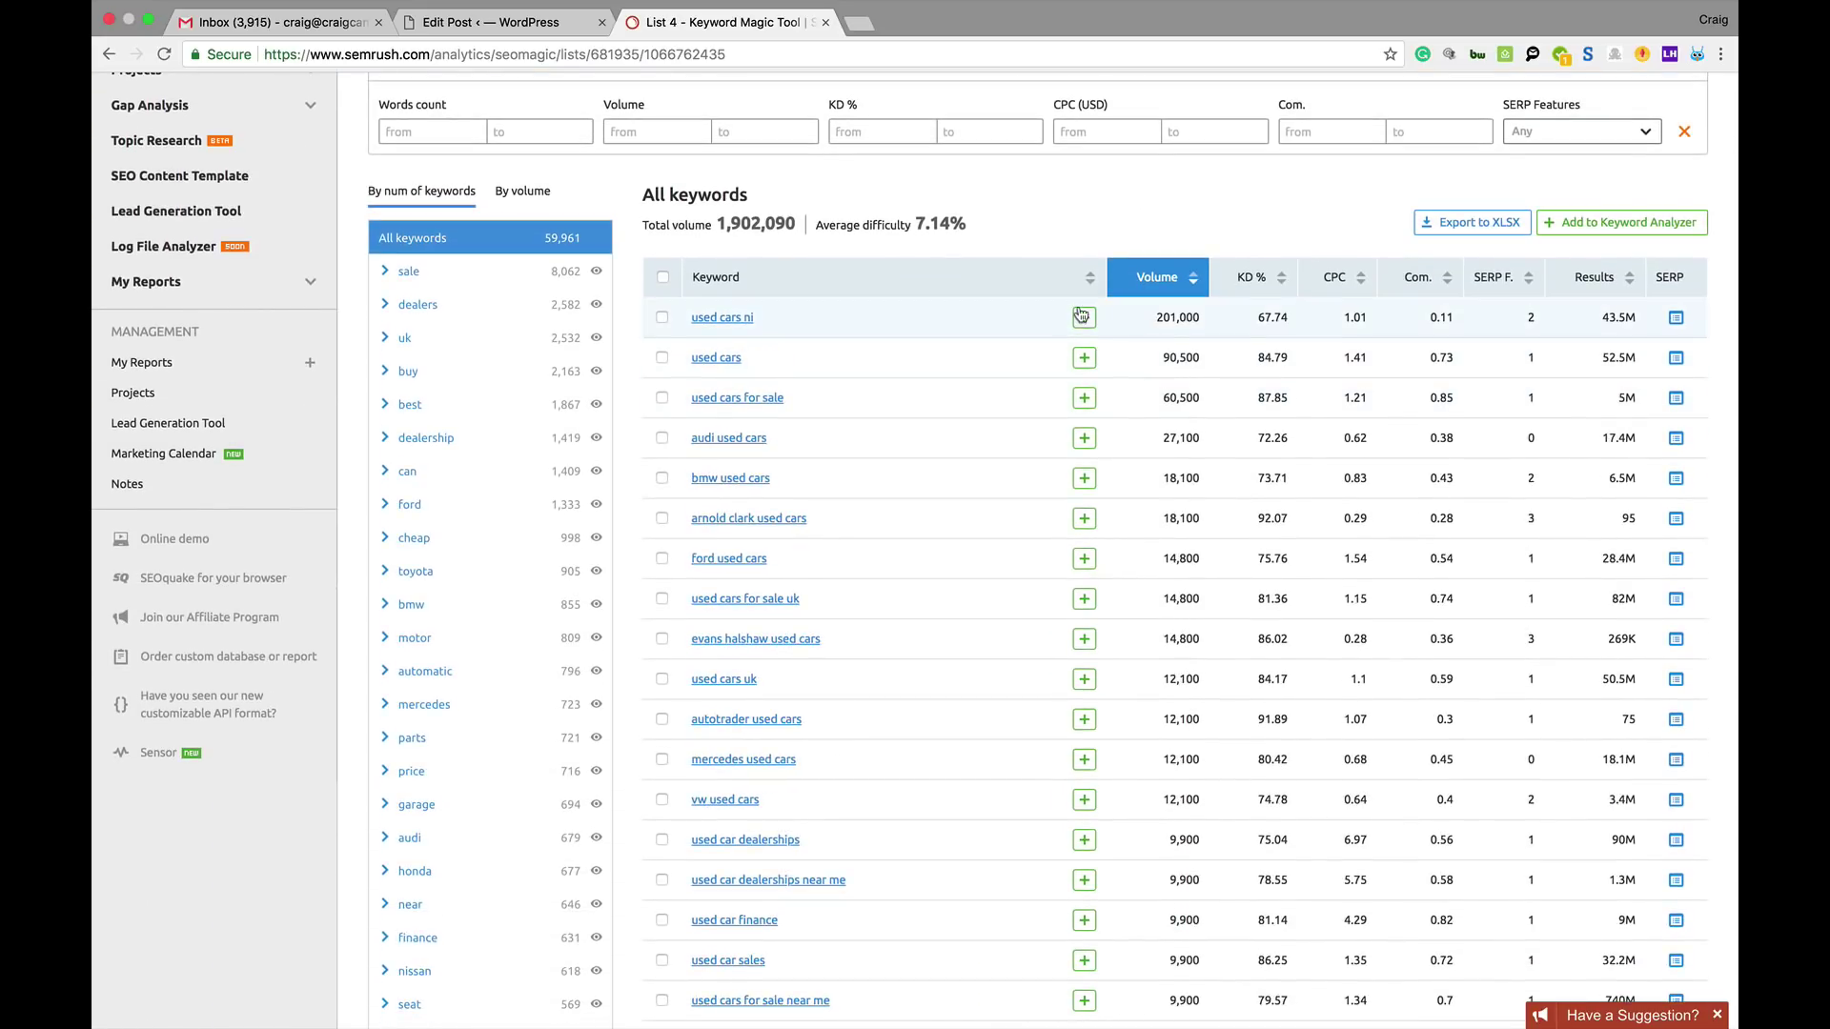
left_click(1083, 320)
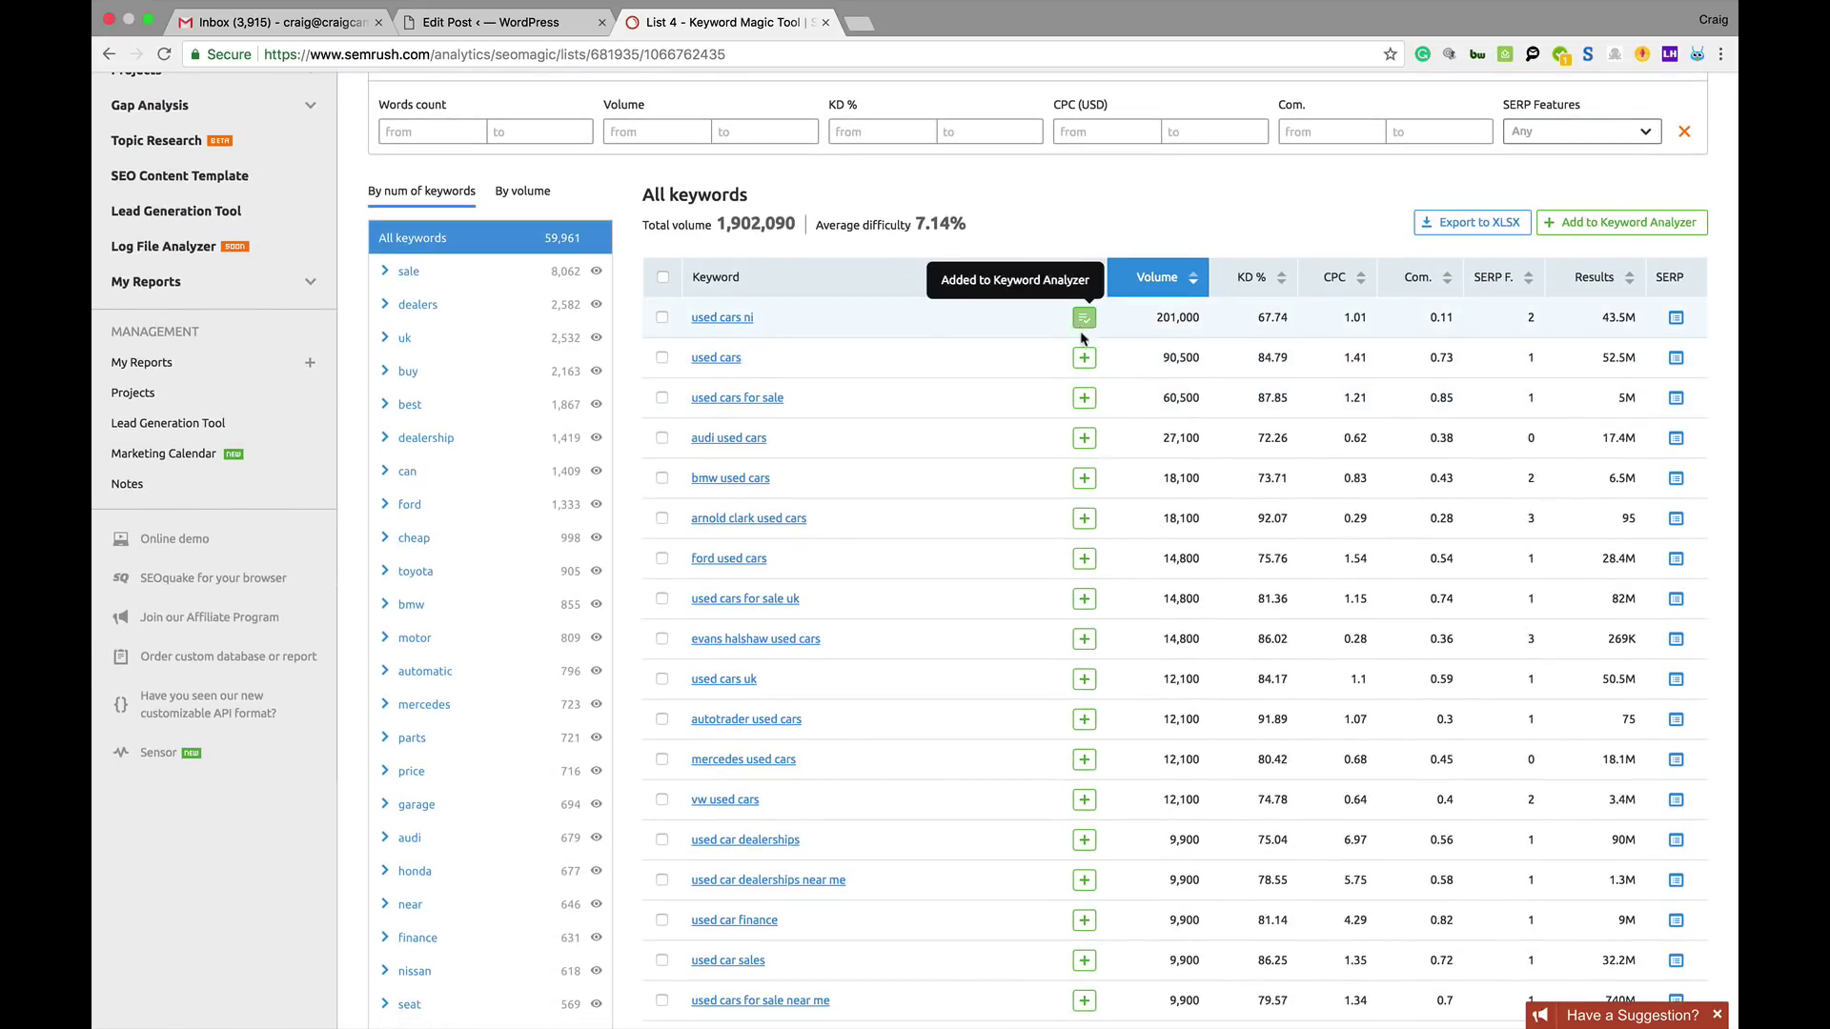
left_click(1085, 399)
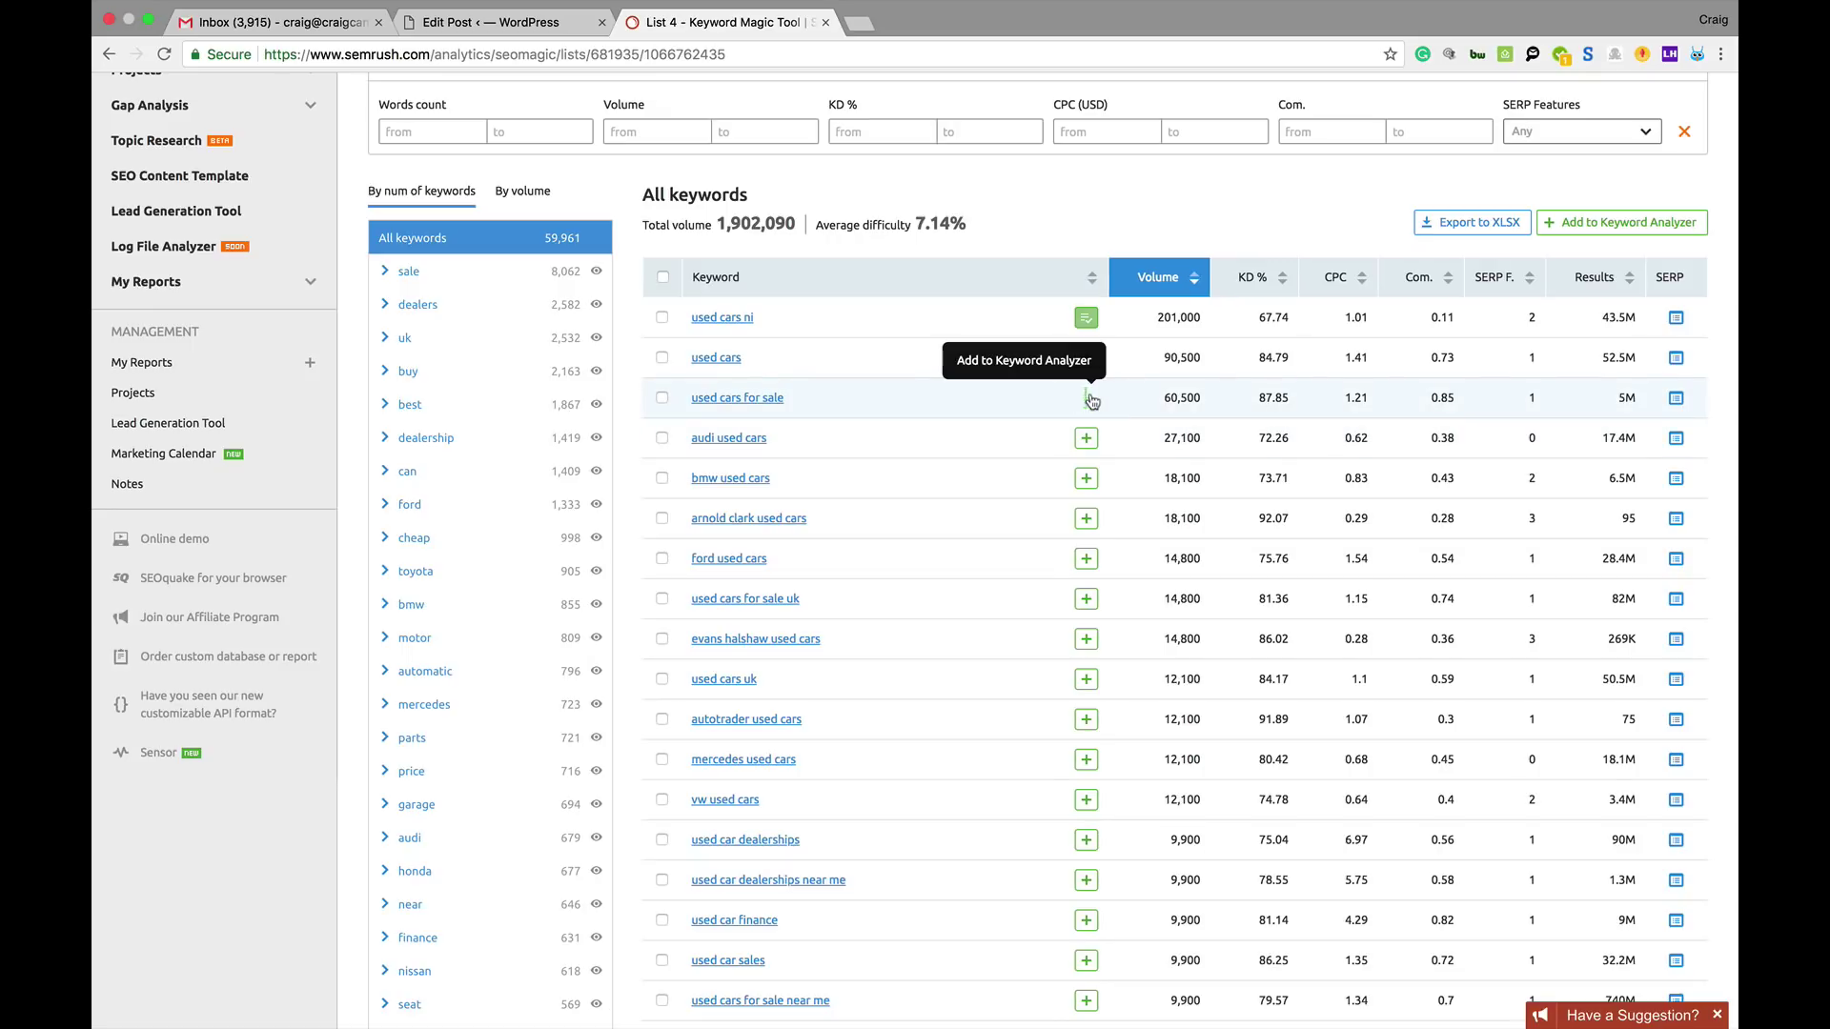
left_click(1085, 559)
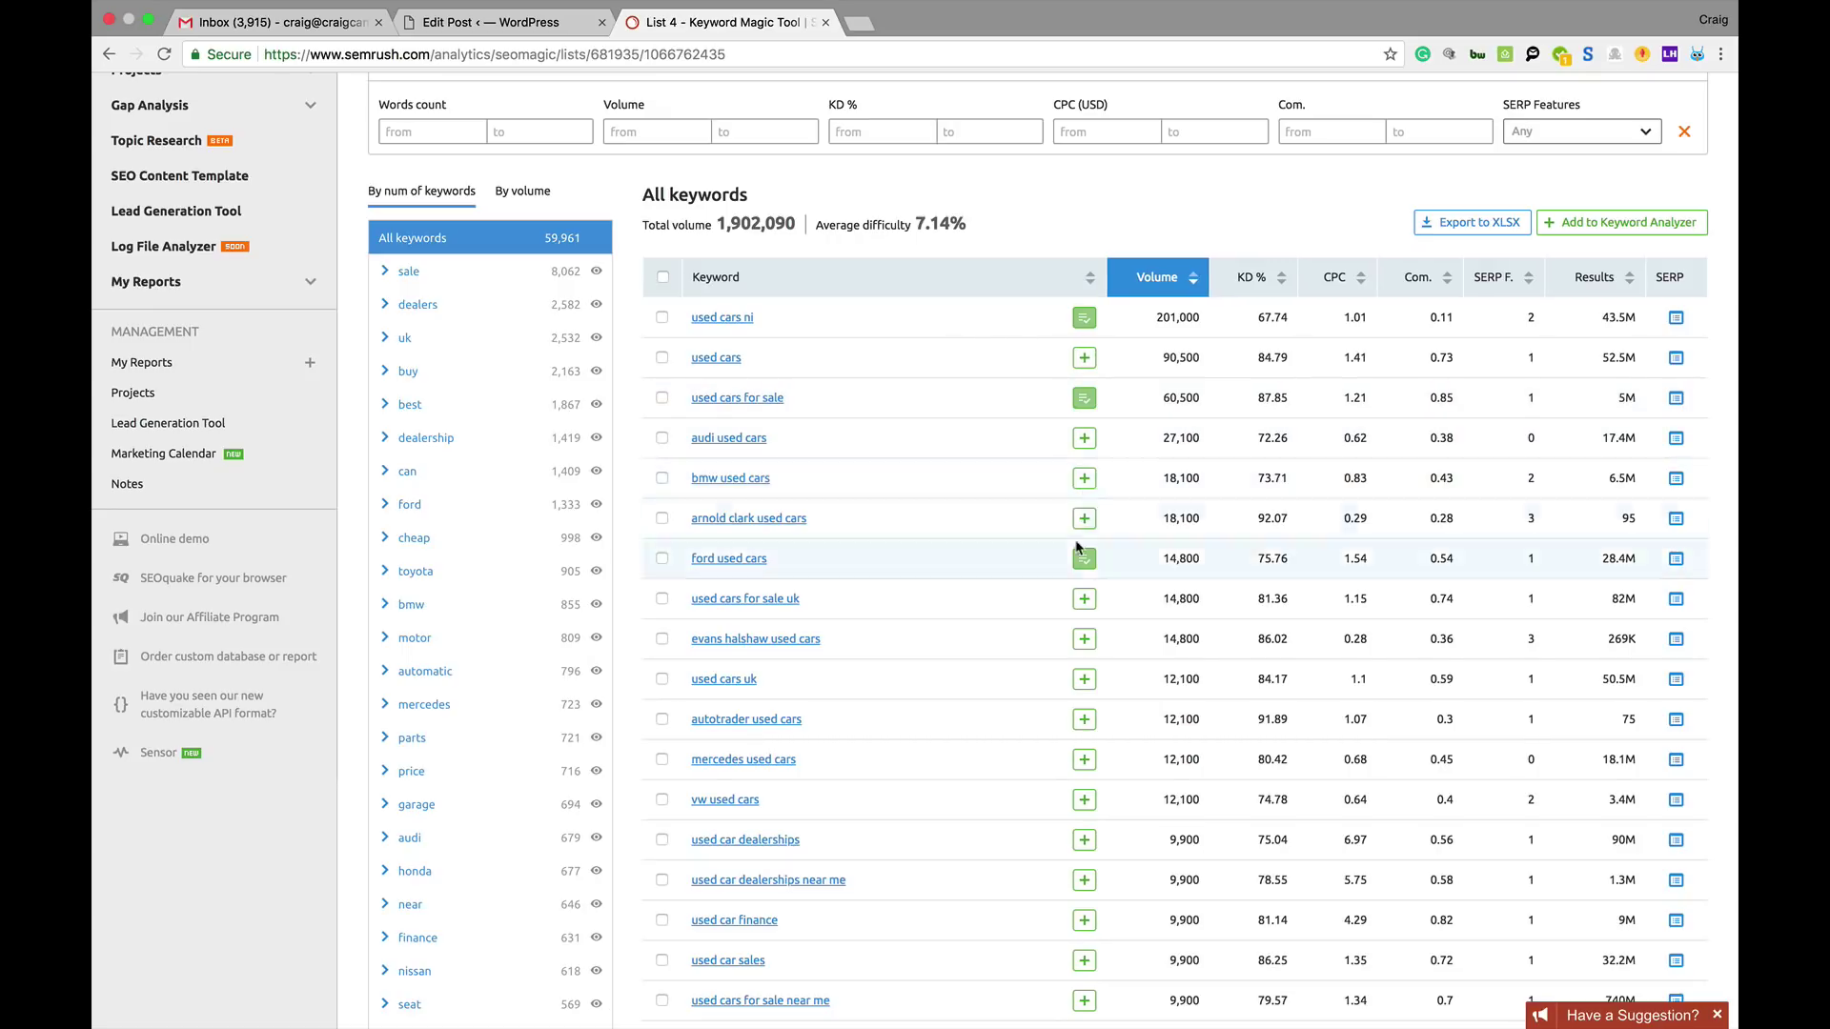
left_click(1085, 520)
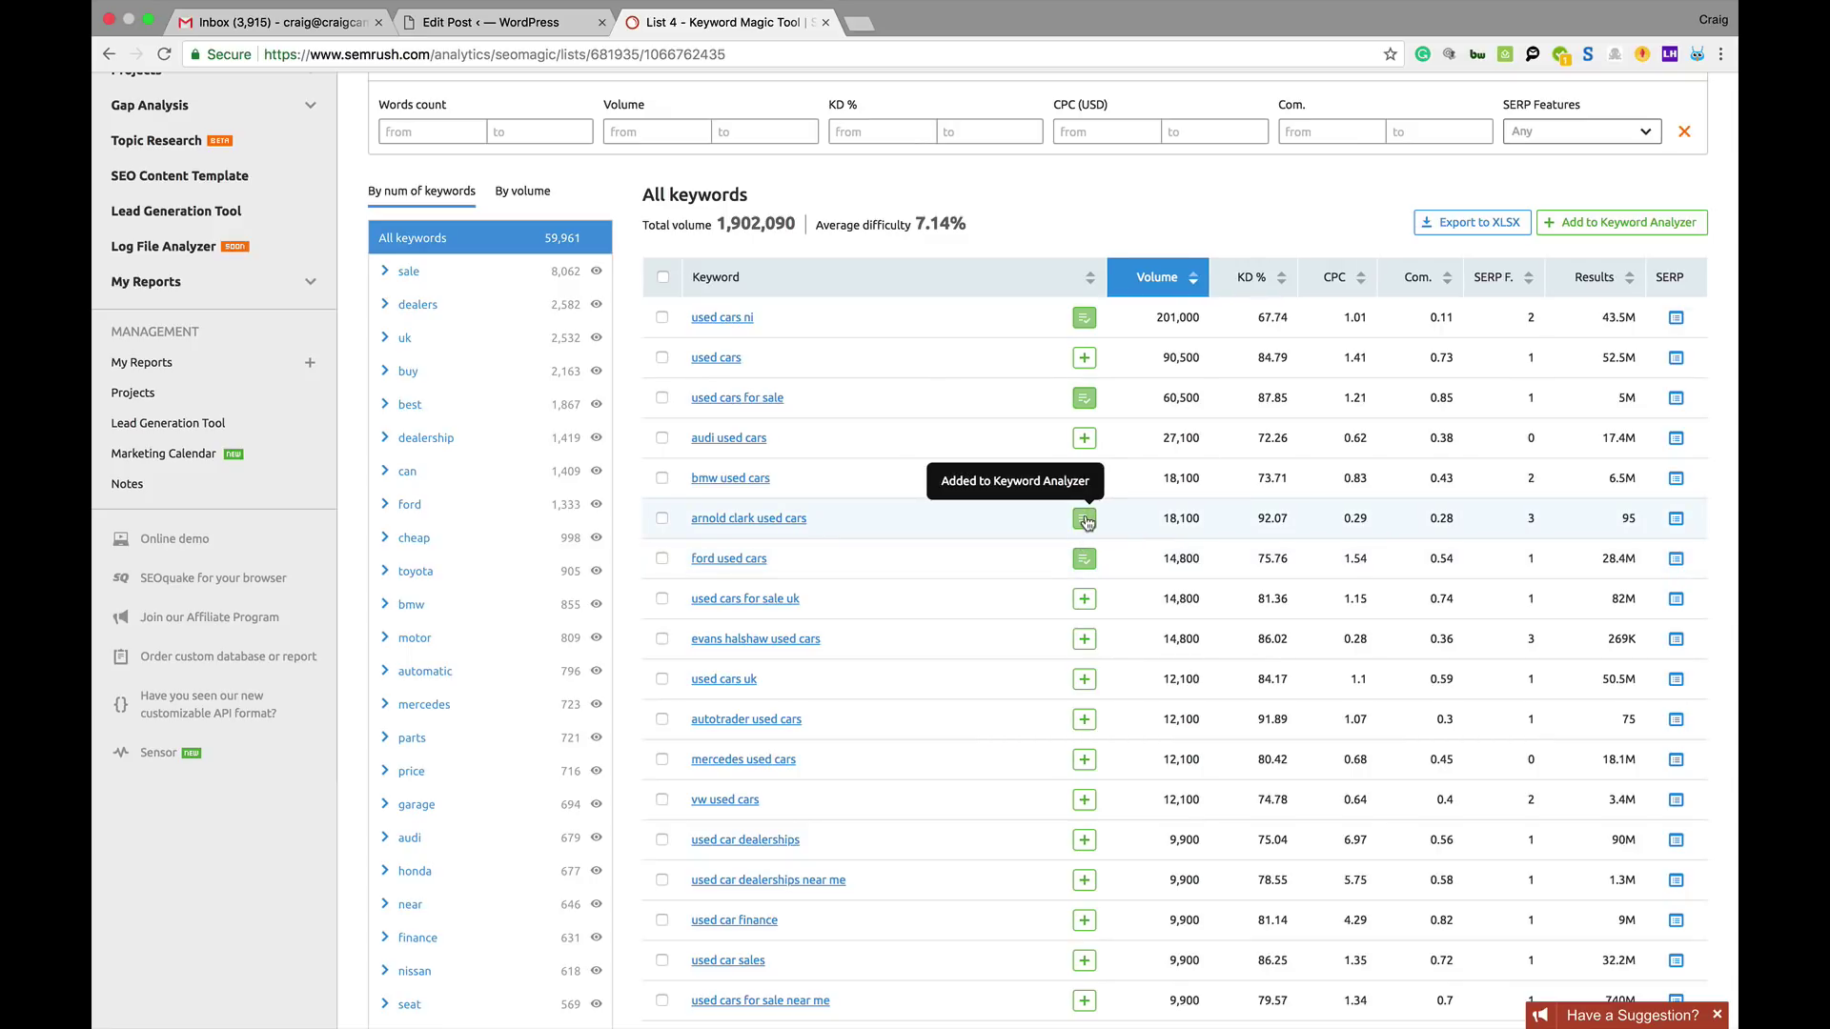
left_click(1085, 723)
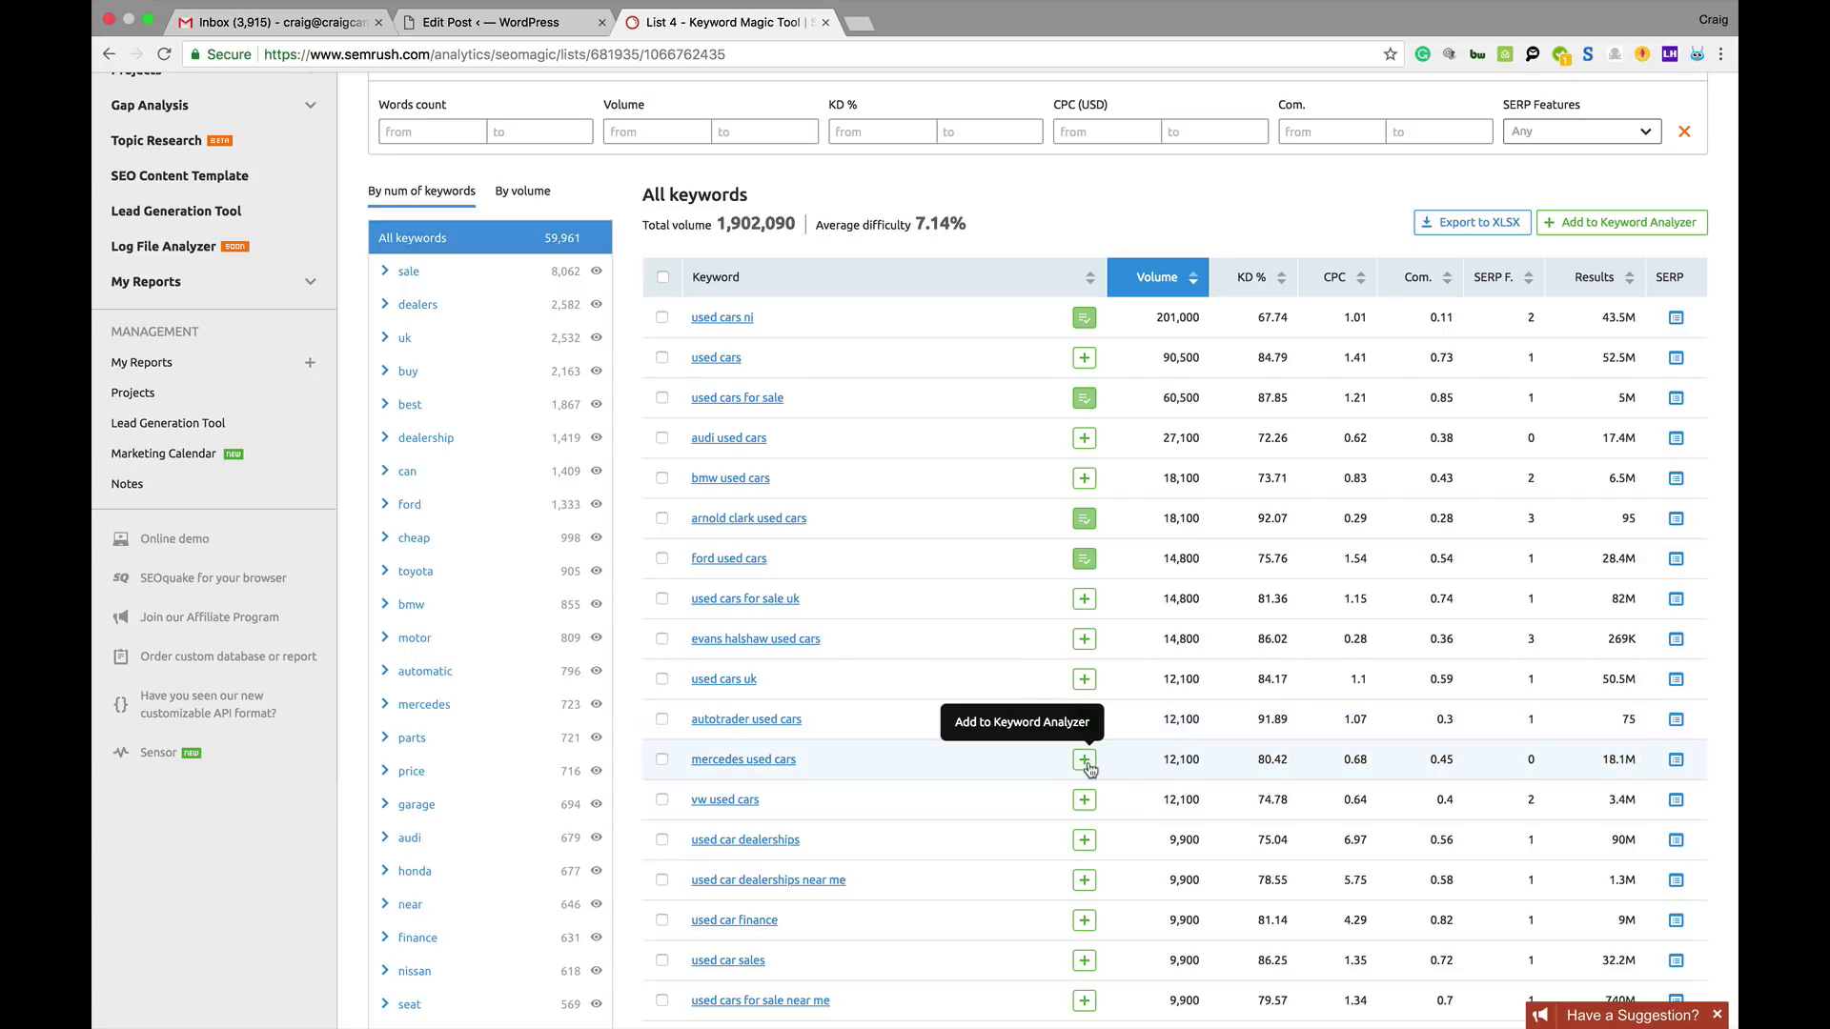
left_click(1087, 766)
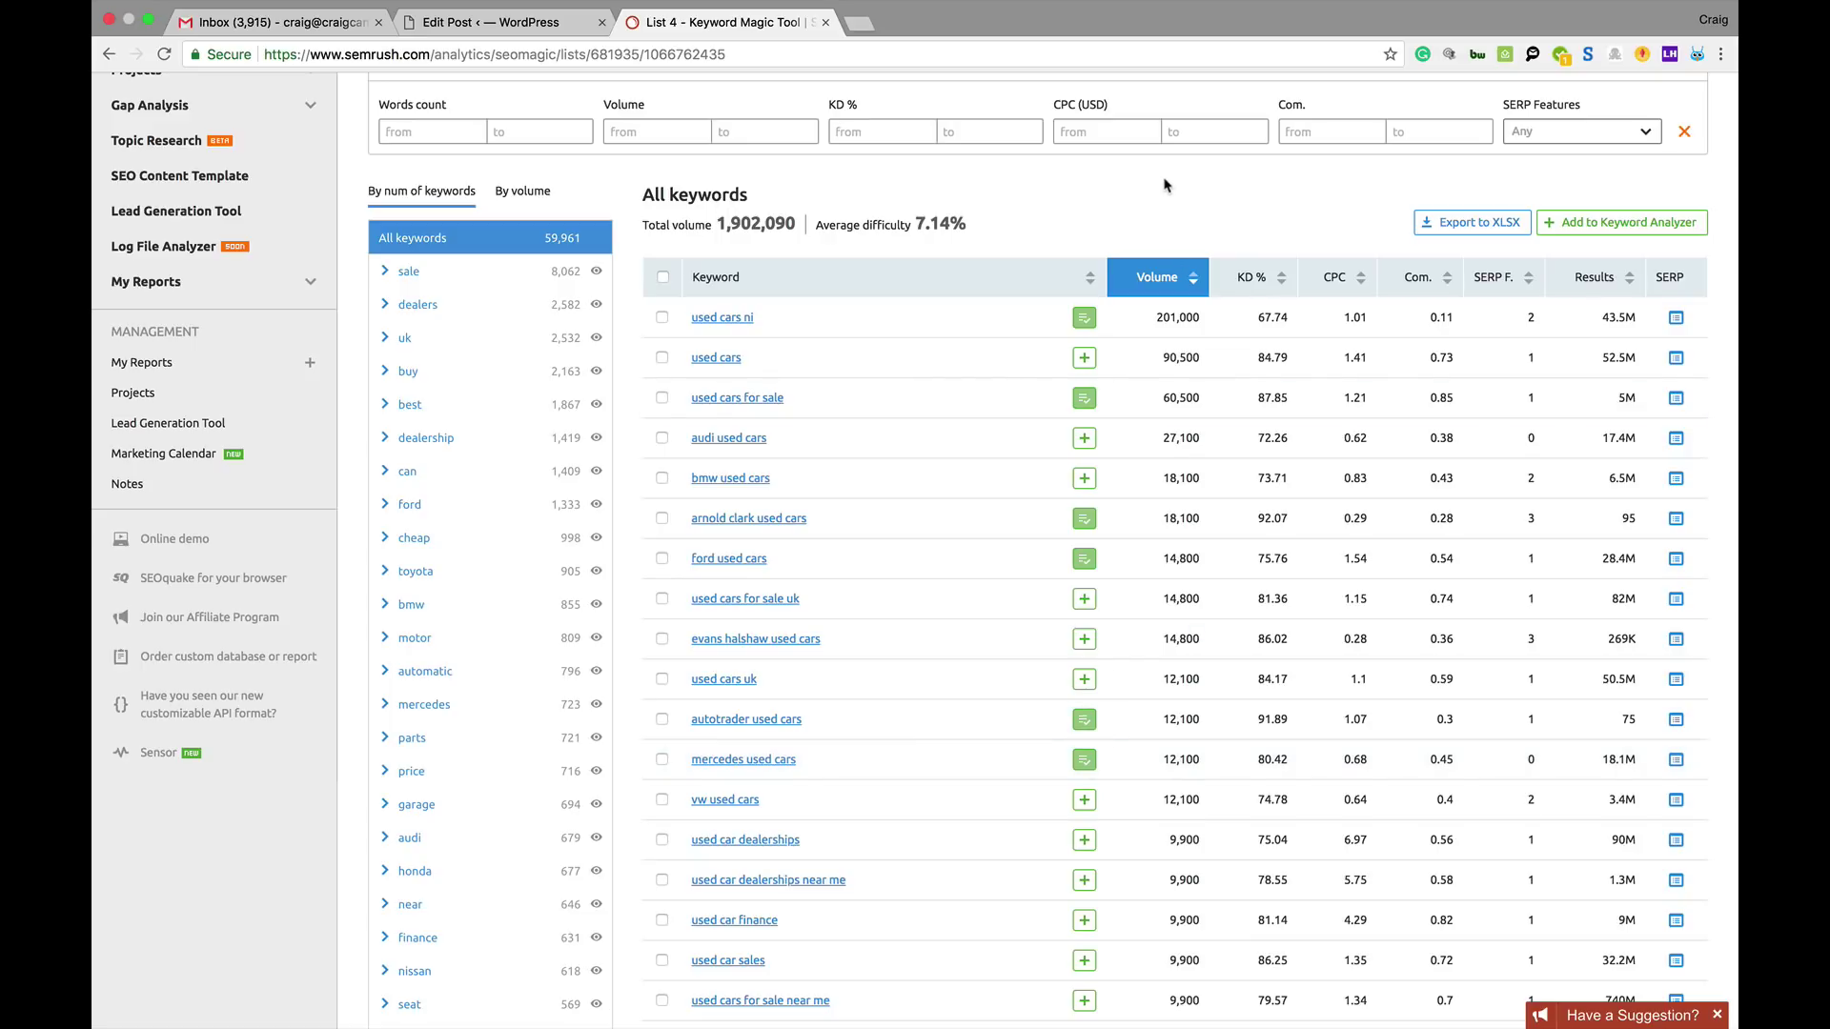
left_click_drag(1164, 182, 1132, 334)
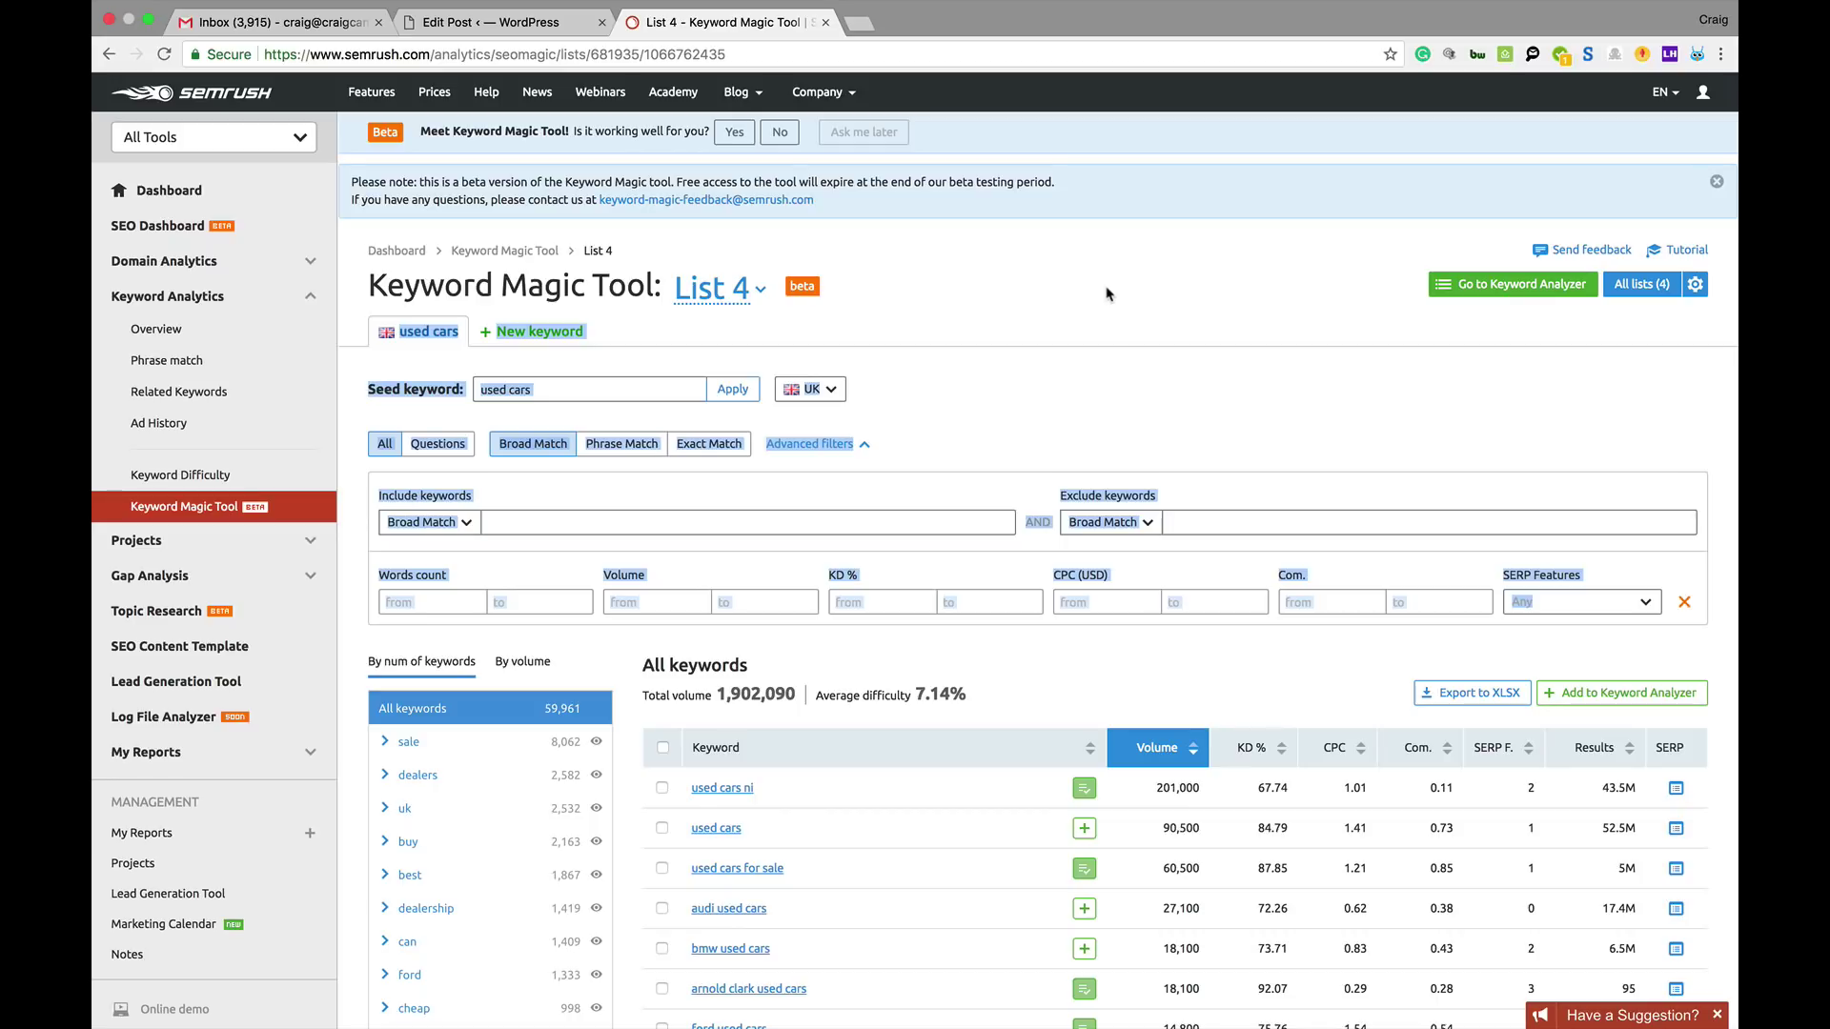
Go to the List 4 Keyword Analyzer holding 6 keywords at 318,600 total volume
left_click(1491, 286)
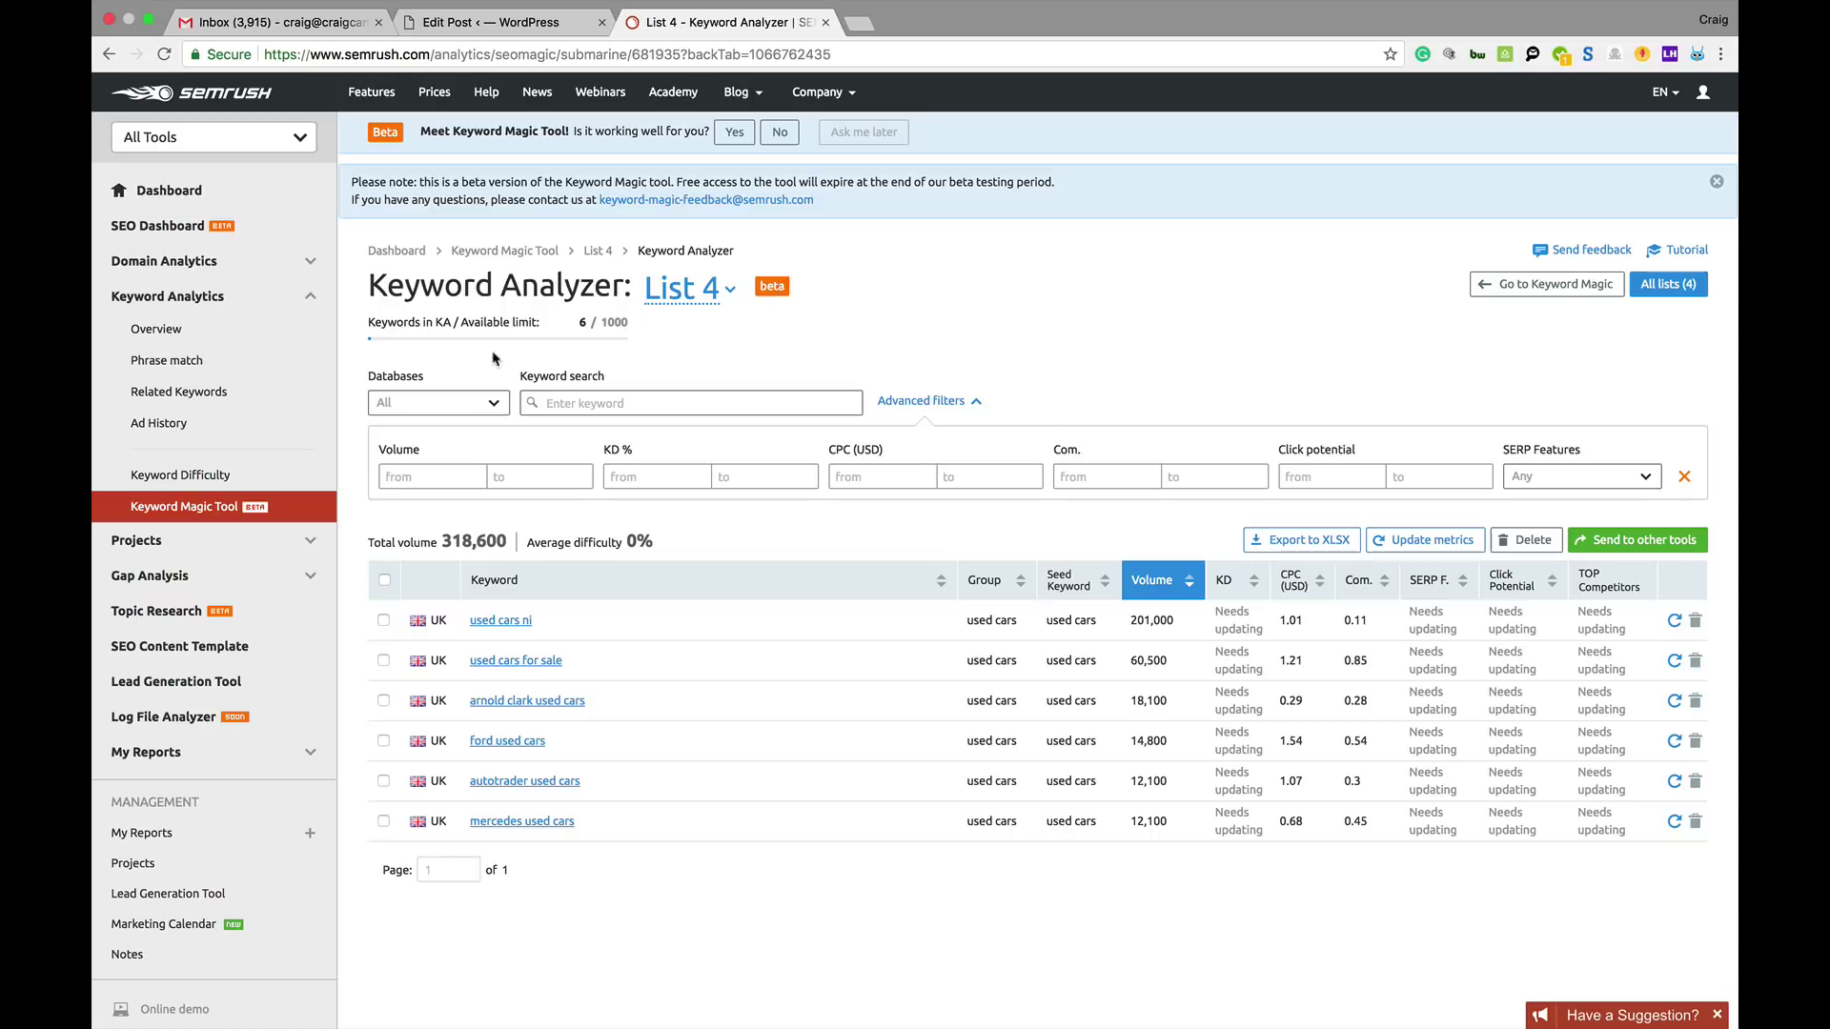
mouse_move(604, 324)
Filter the List 4 analyzer by the Local Pack SERP feature, leaving zero results
left_click(929, 402)
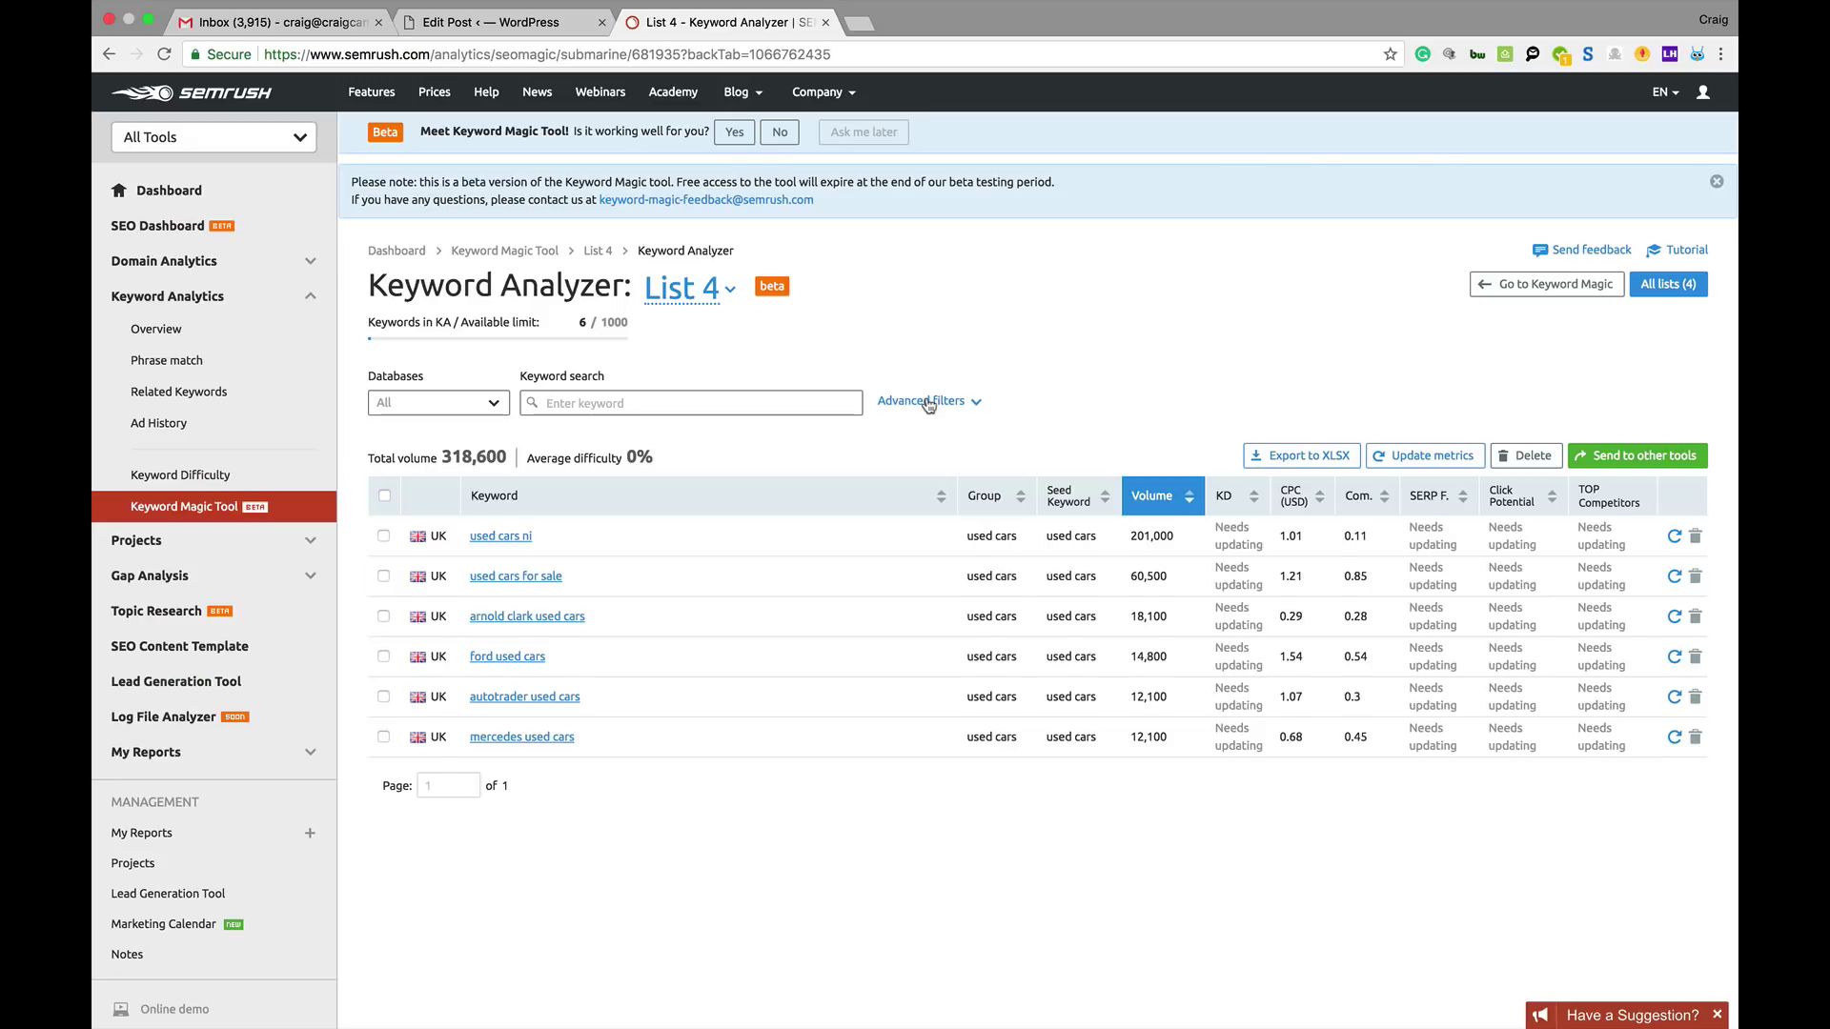
left_click(928, 403)
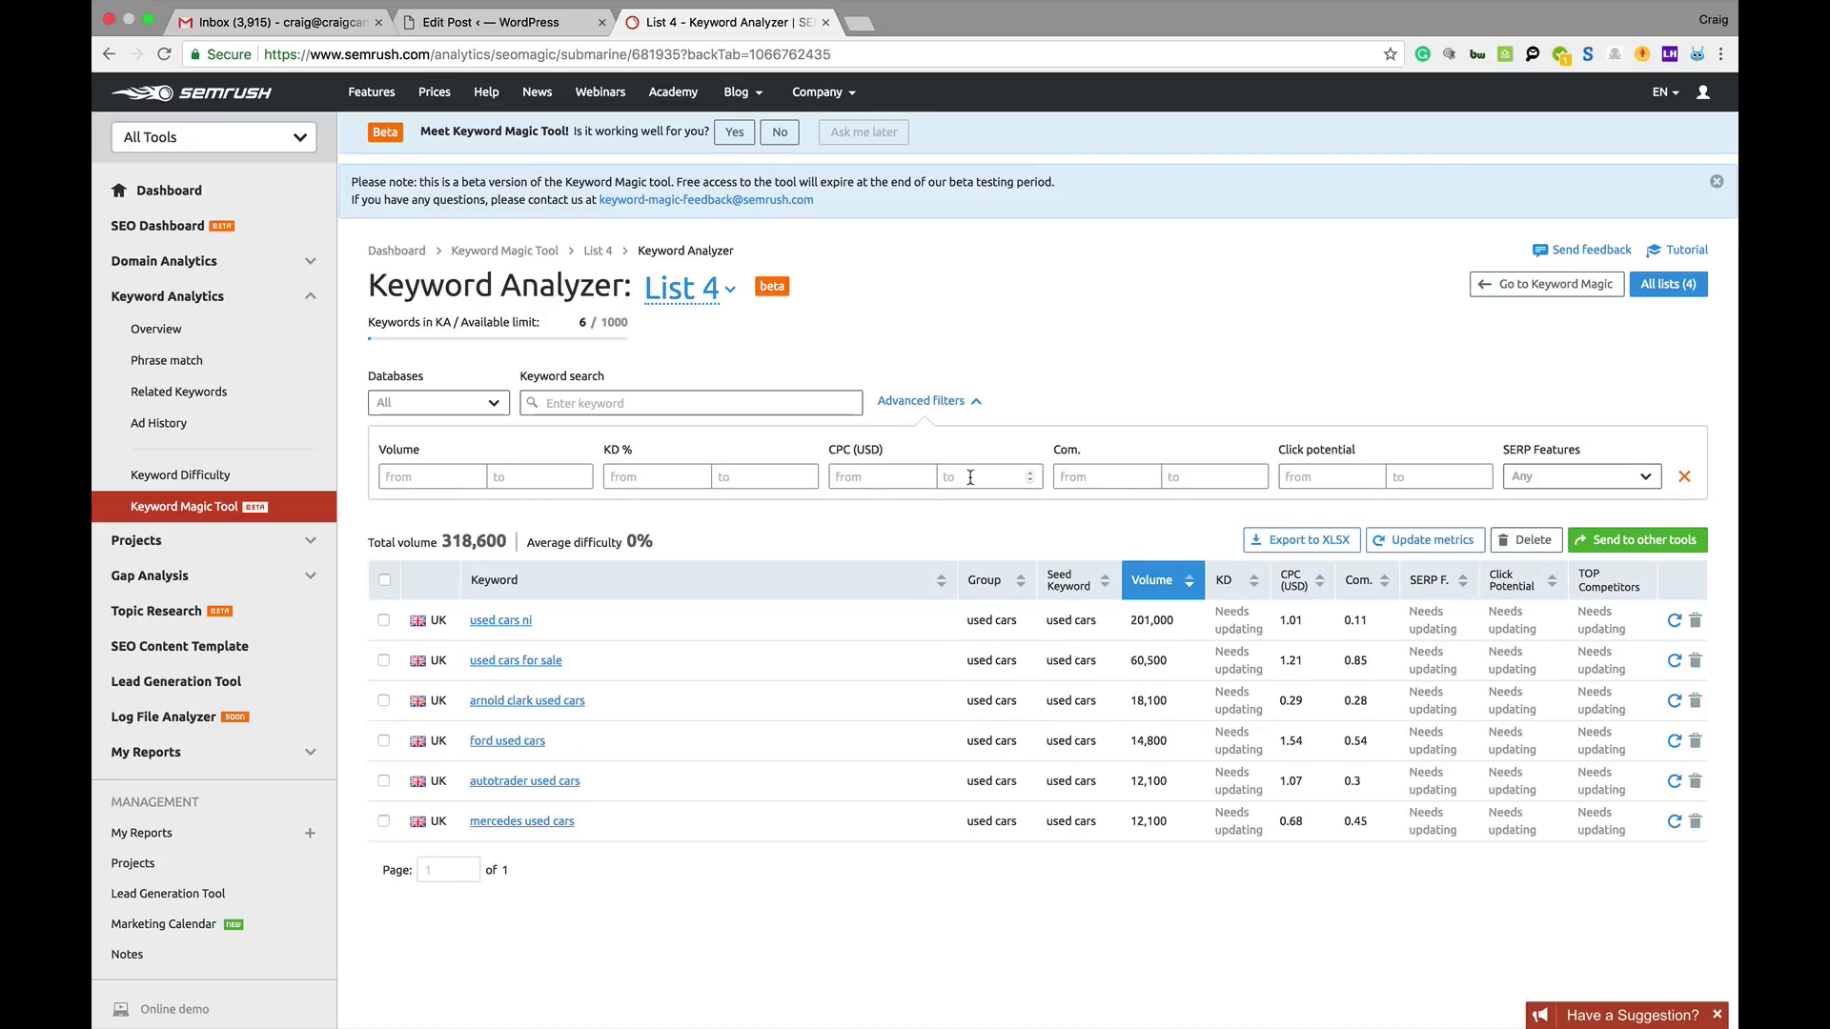
left_click(1572, 477)
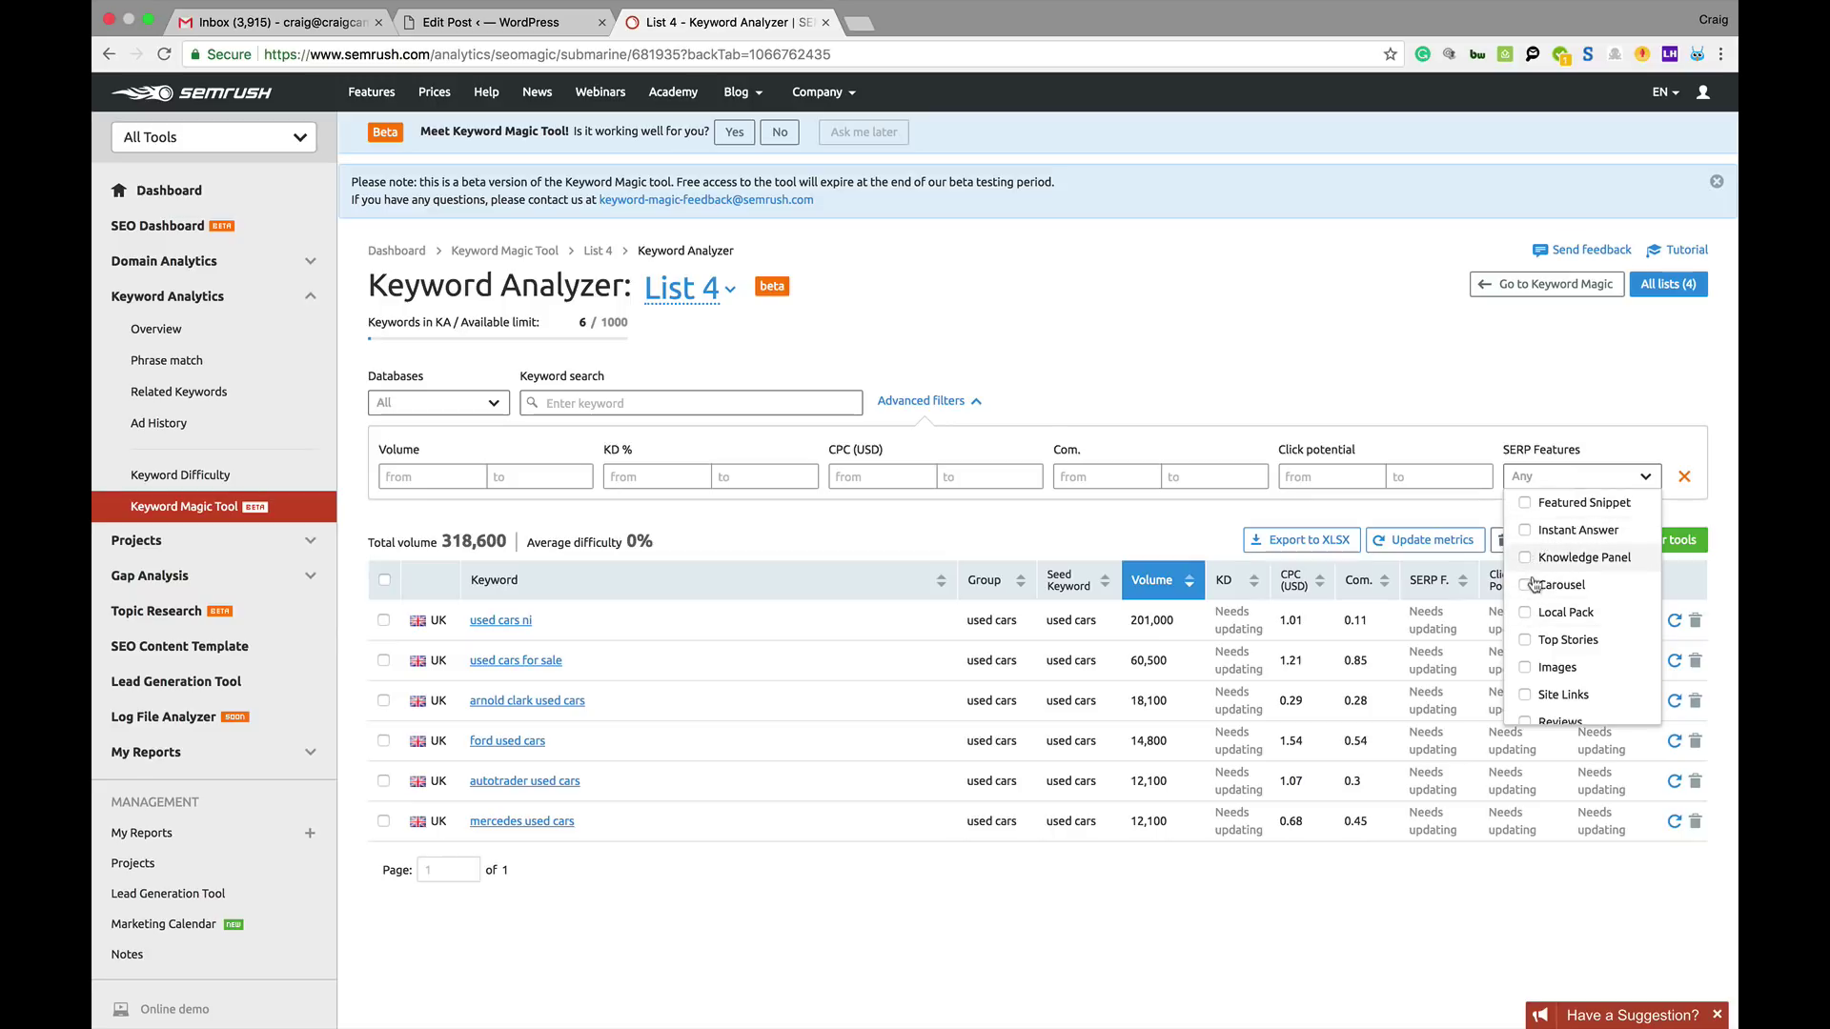
left_click(1527, 612)
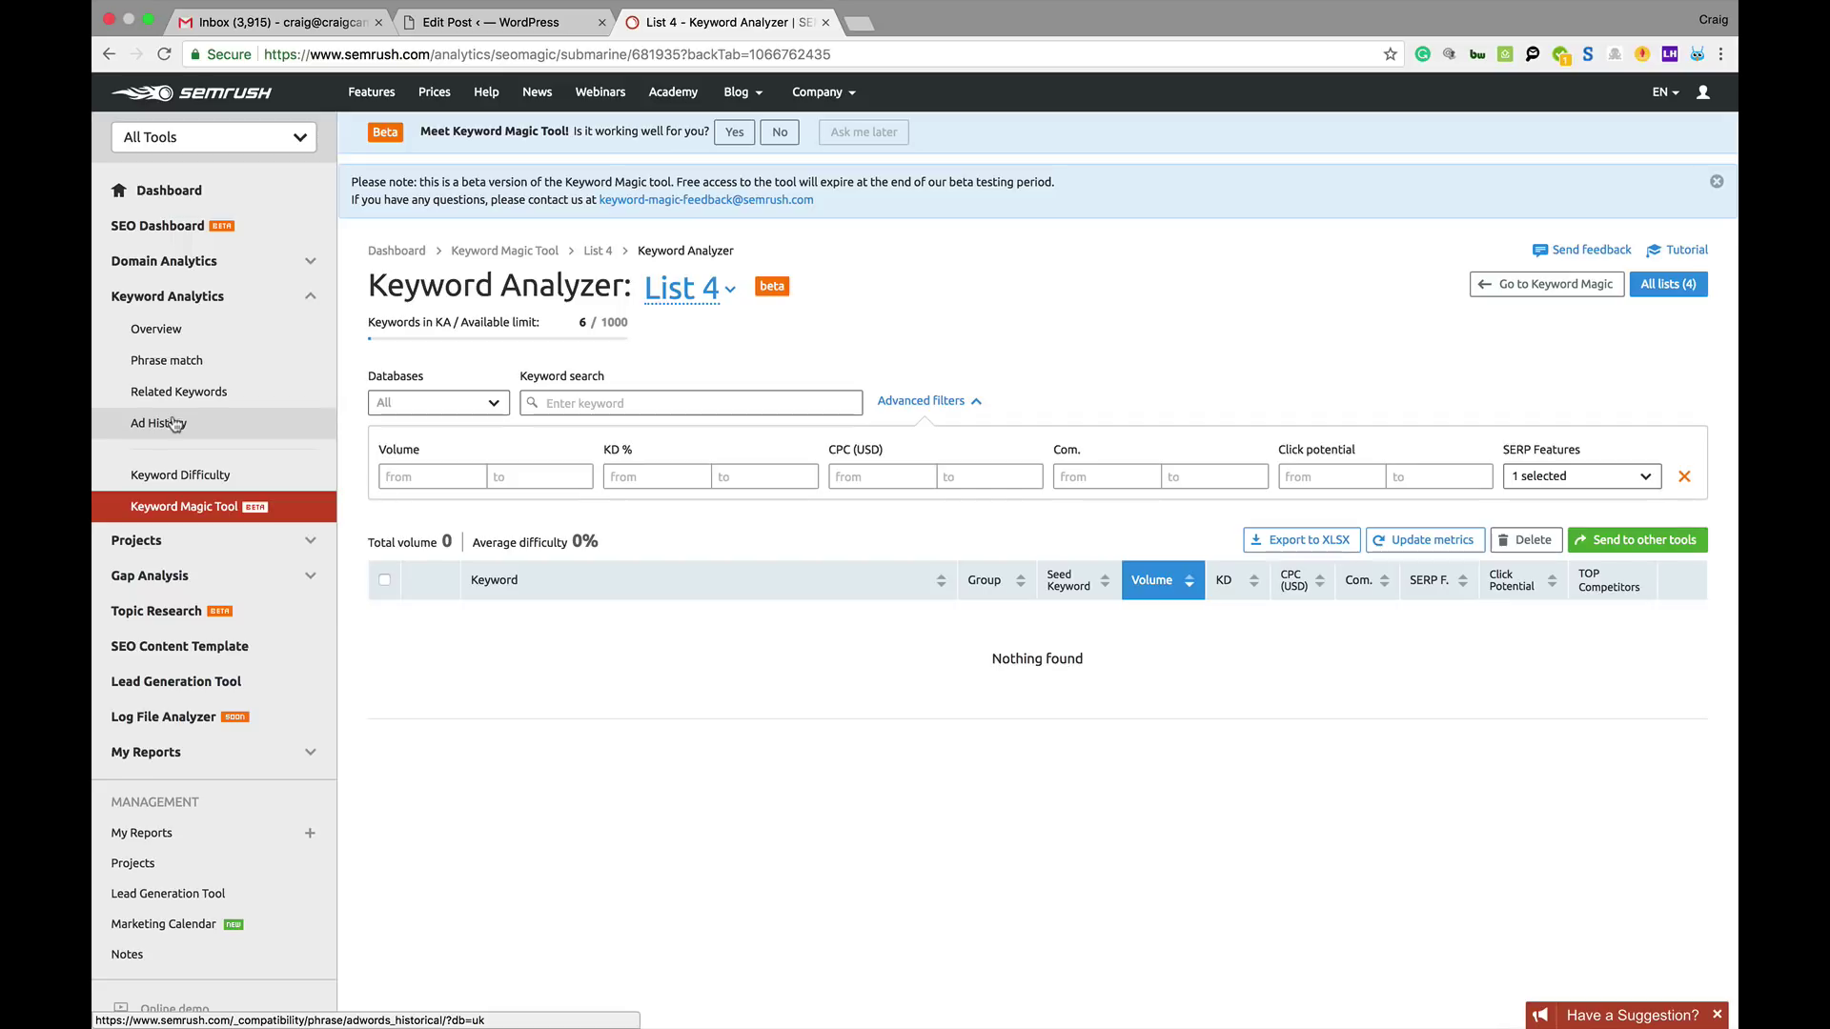
Search Keyword Overview for 'used cars' in the UK: 110K volume, £0.95 CPC
left_click(172, 332)
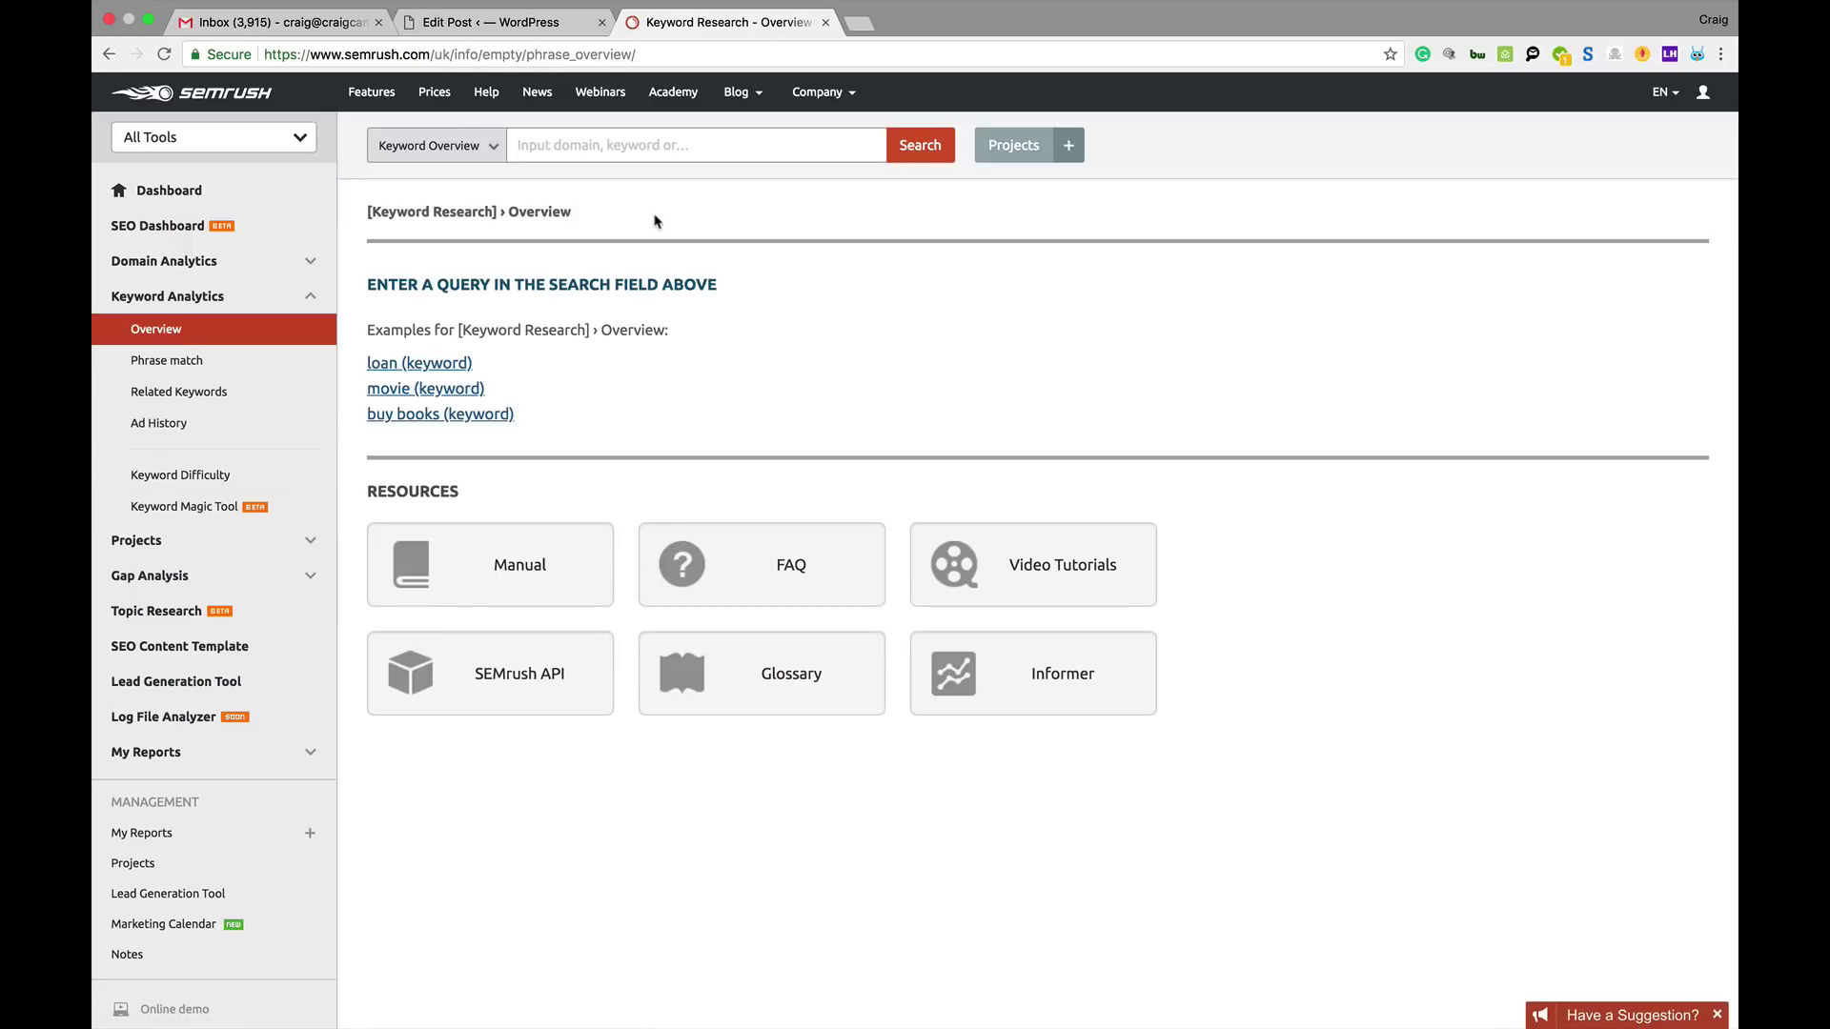
left_click(689, 148)
type("us")
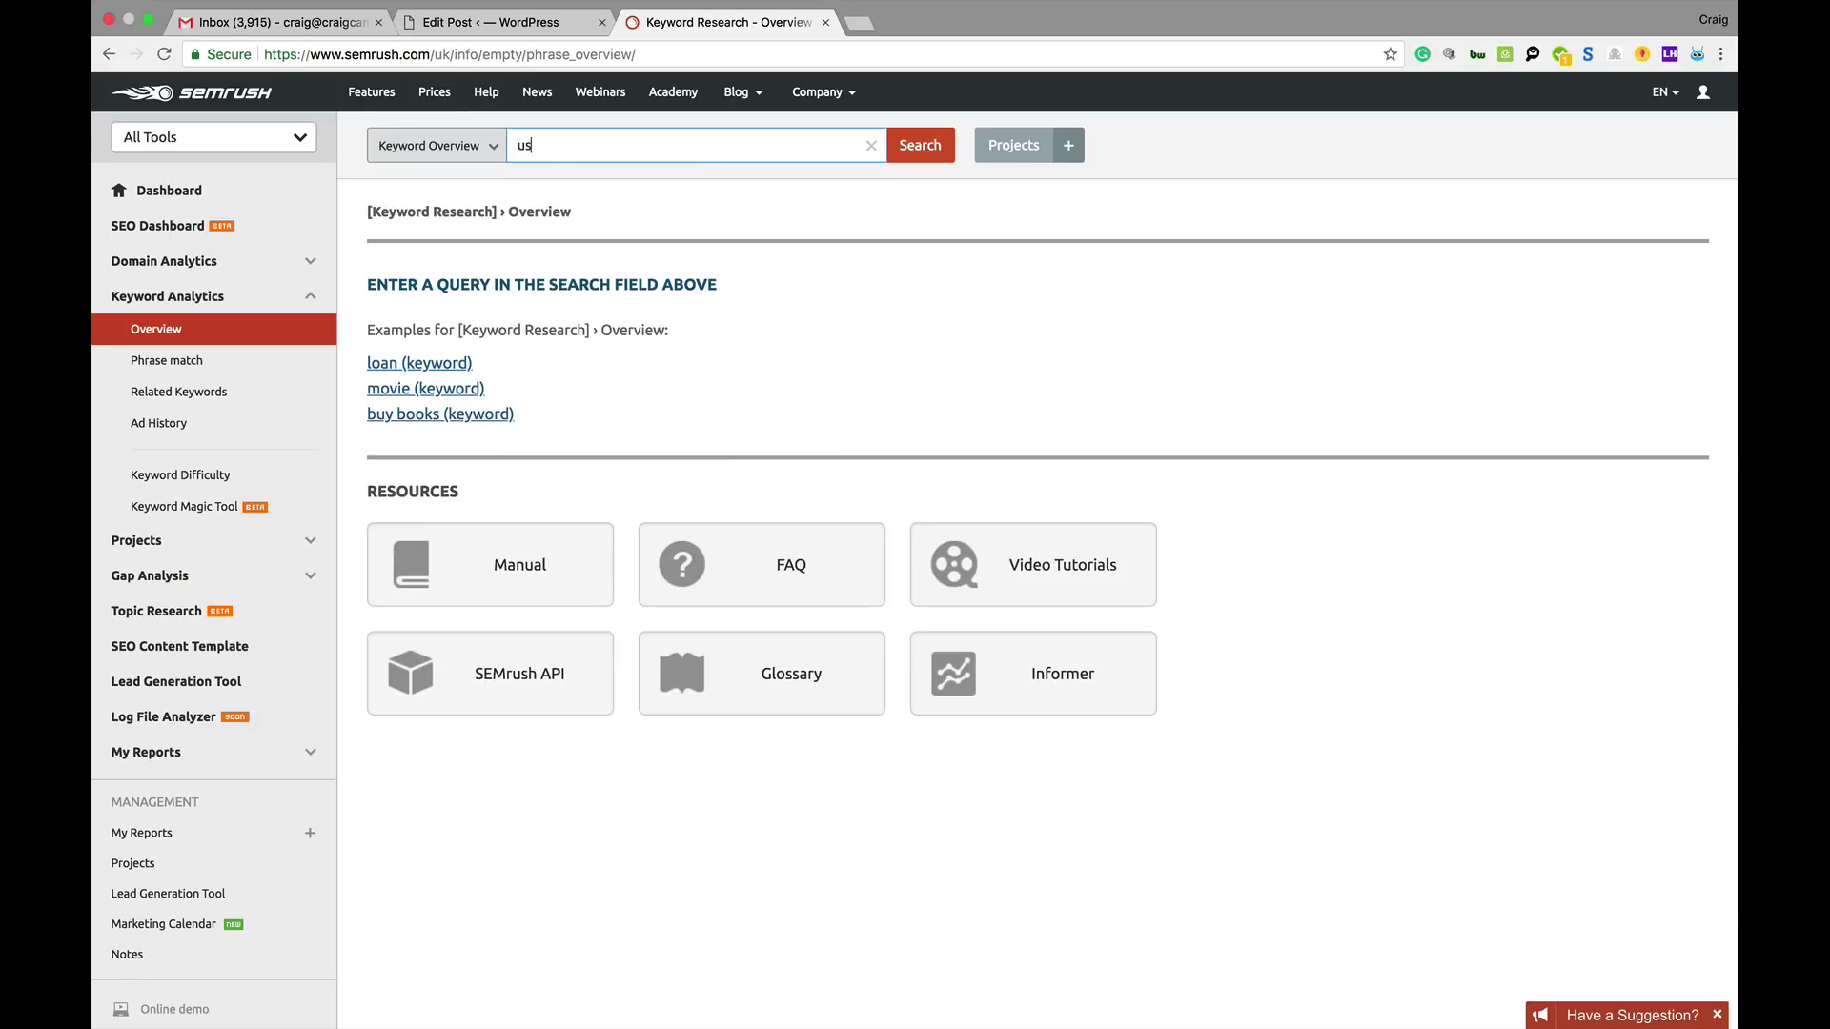
type("ed cars")
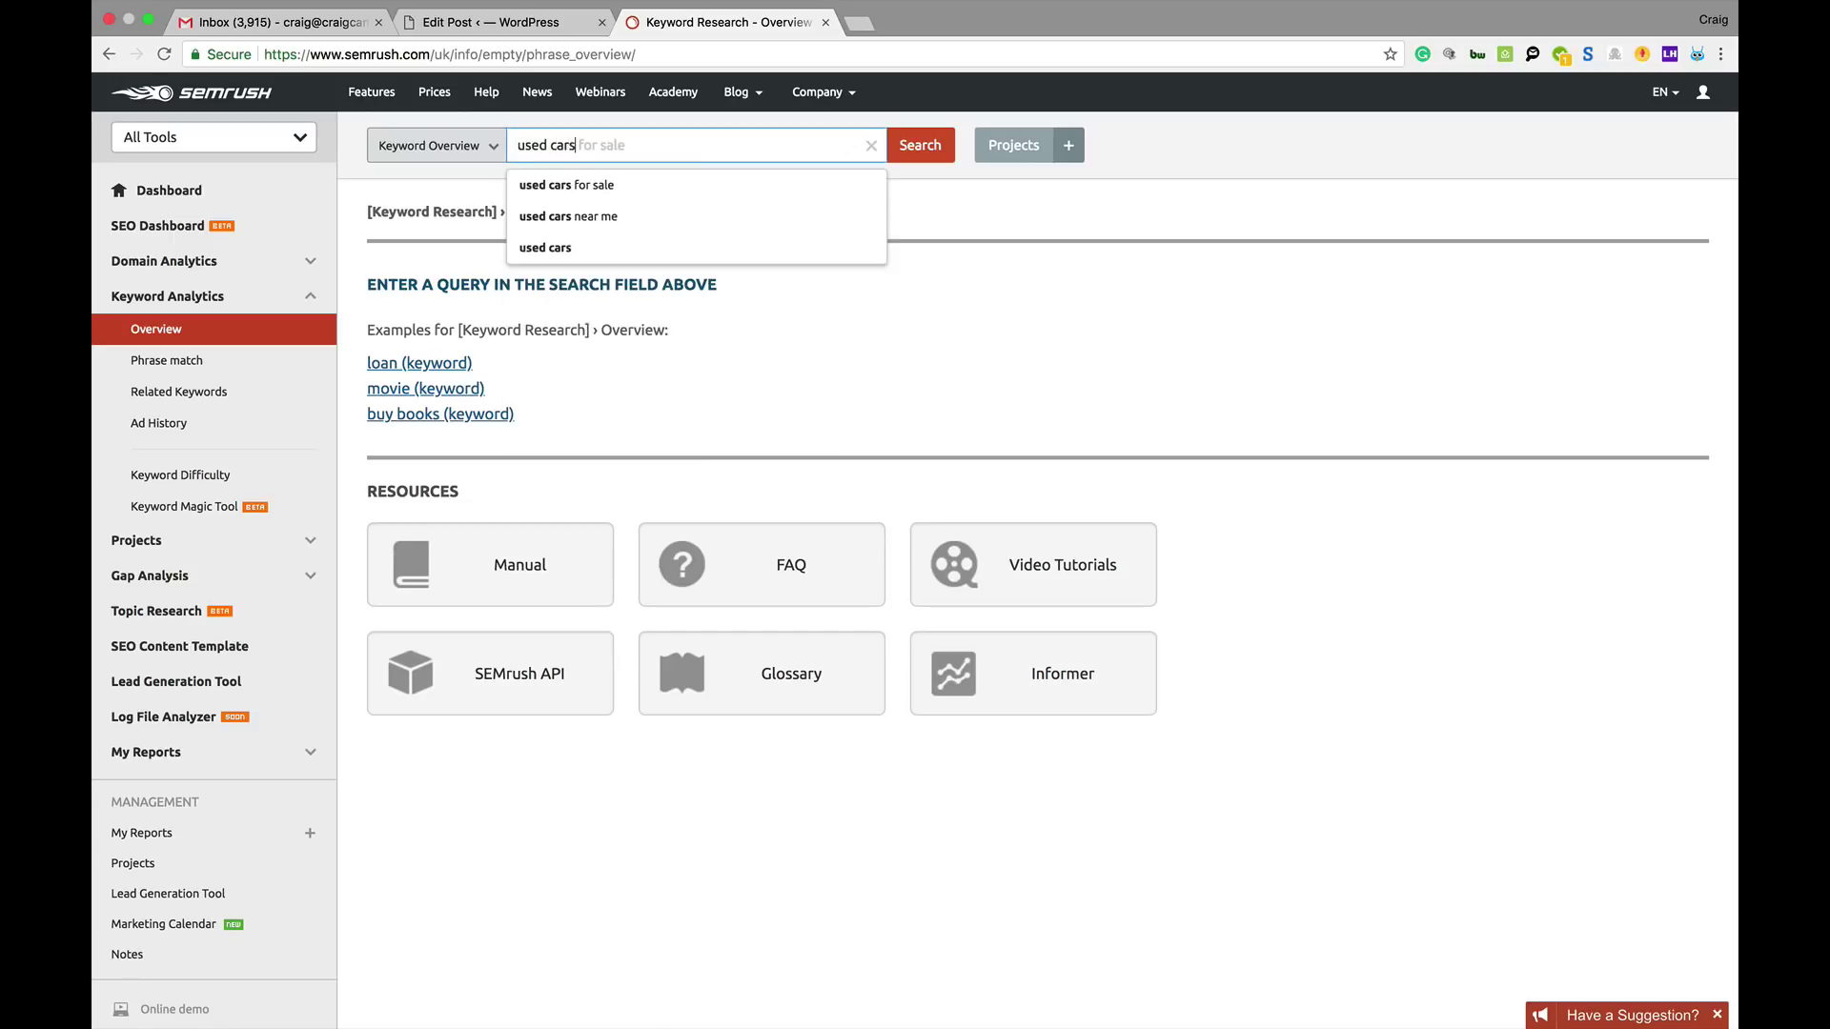
key("Return")
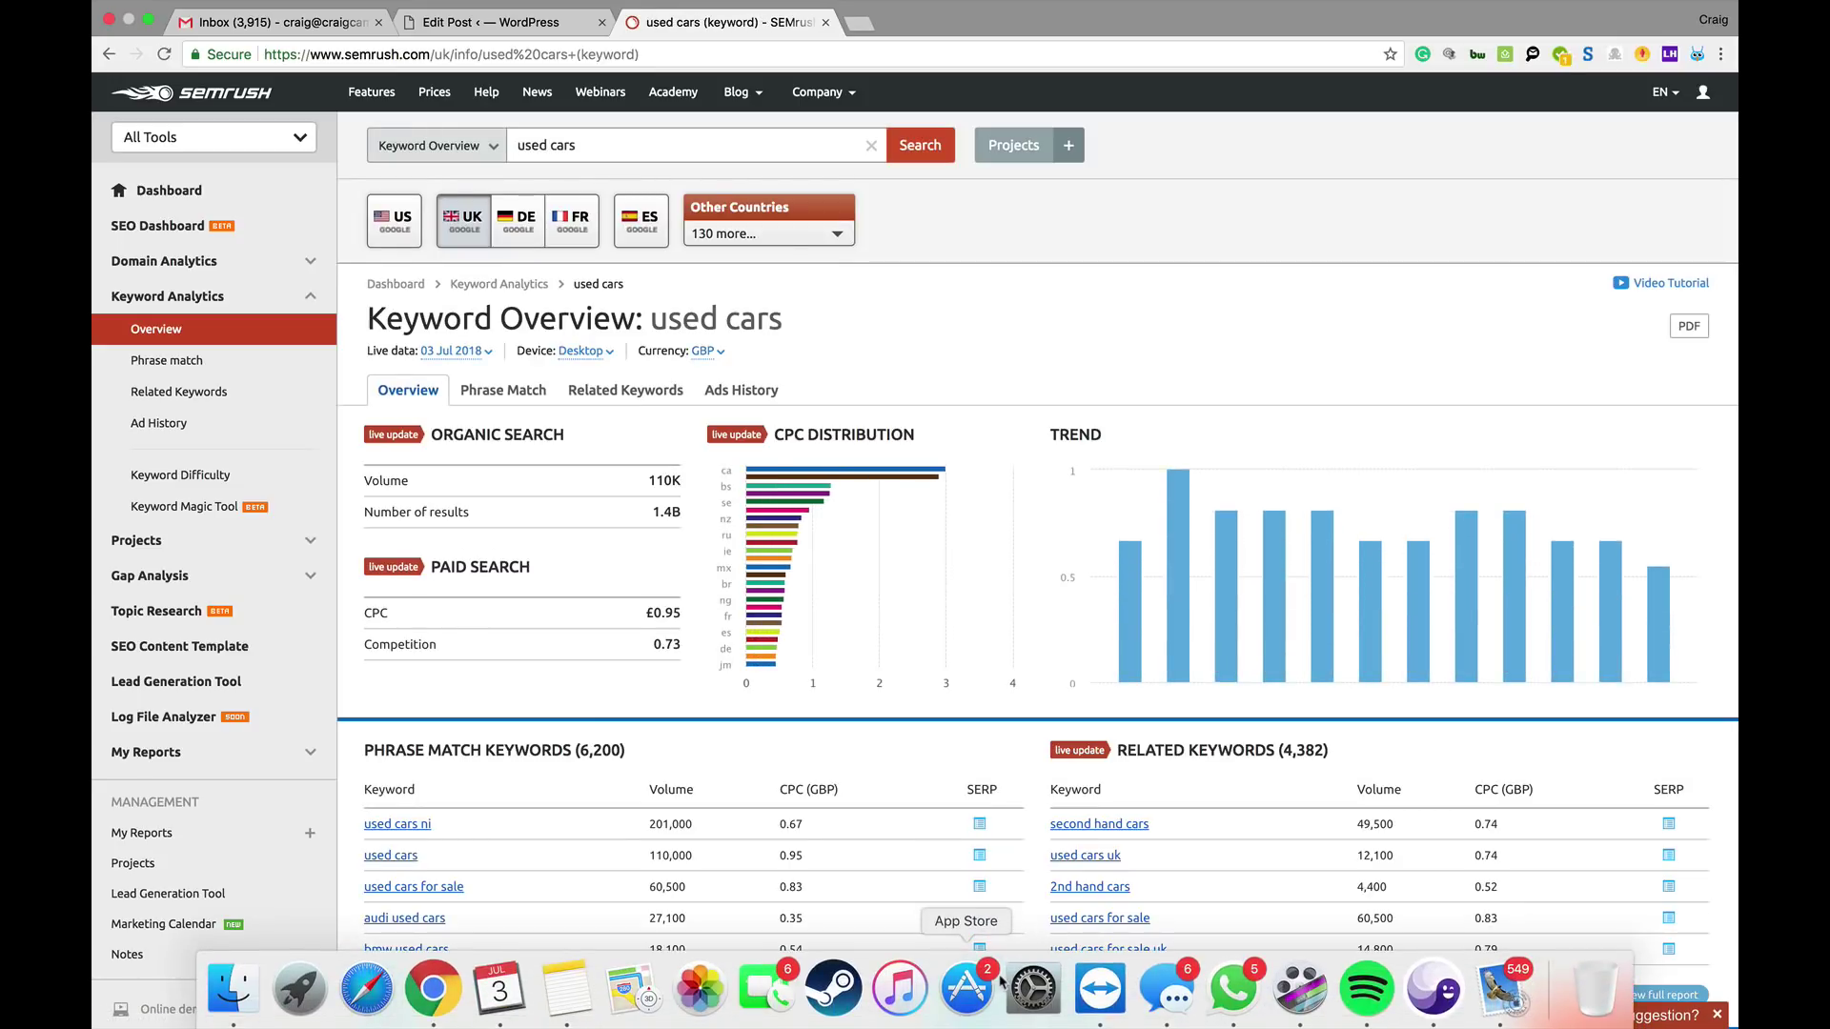
Open the full 6,200-keyword Phrase Match report for 'used cars' and show its export options
mouse_move(987, 980)
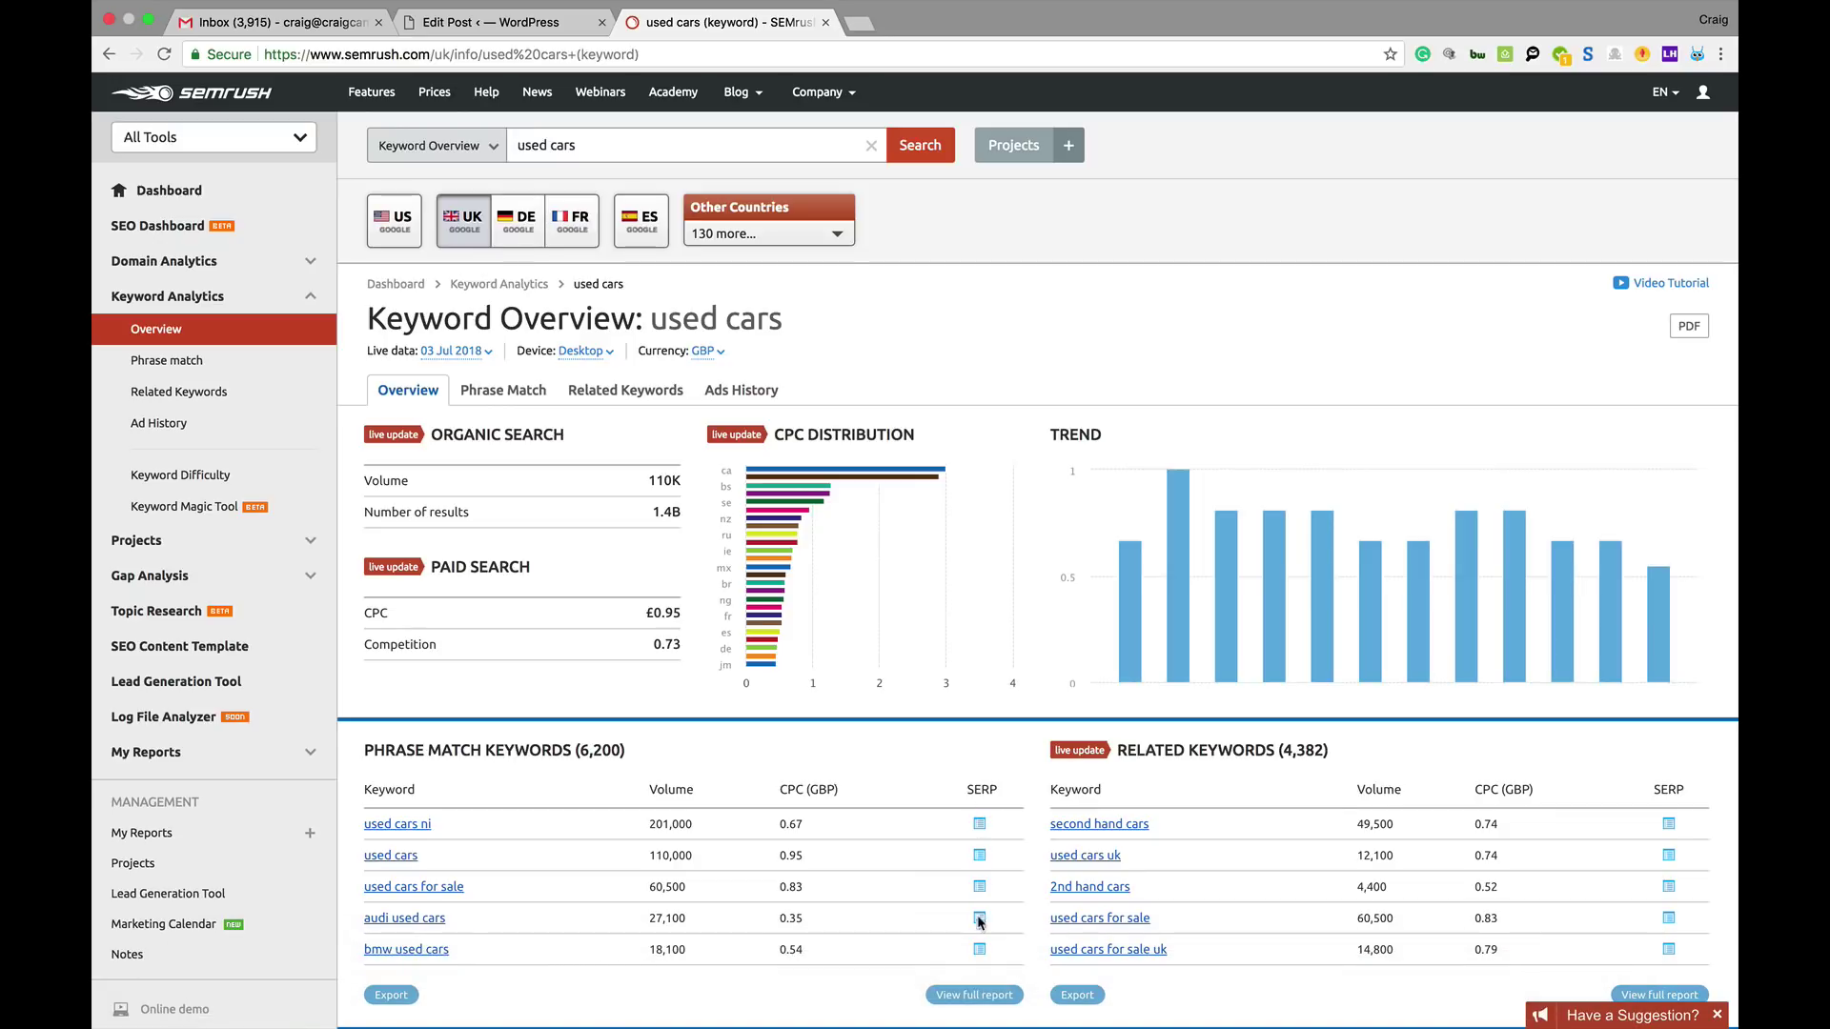
left_click(973, 996)
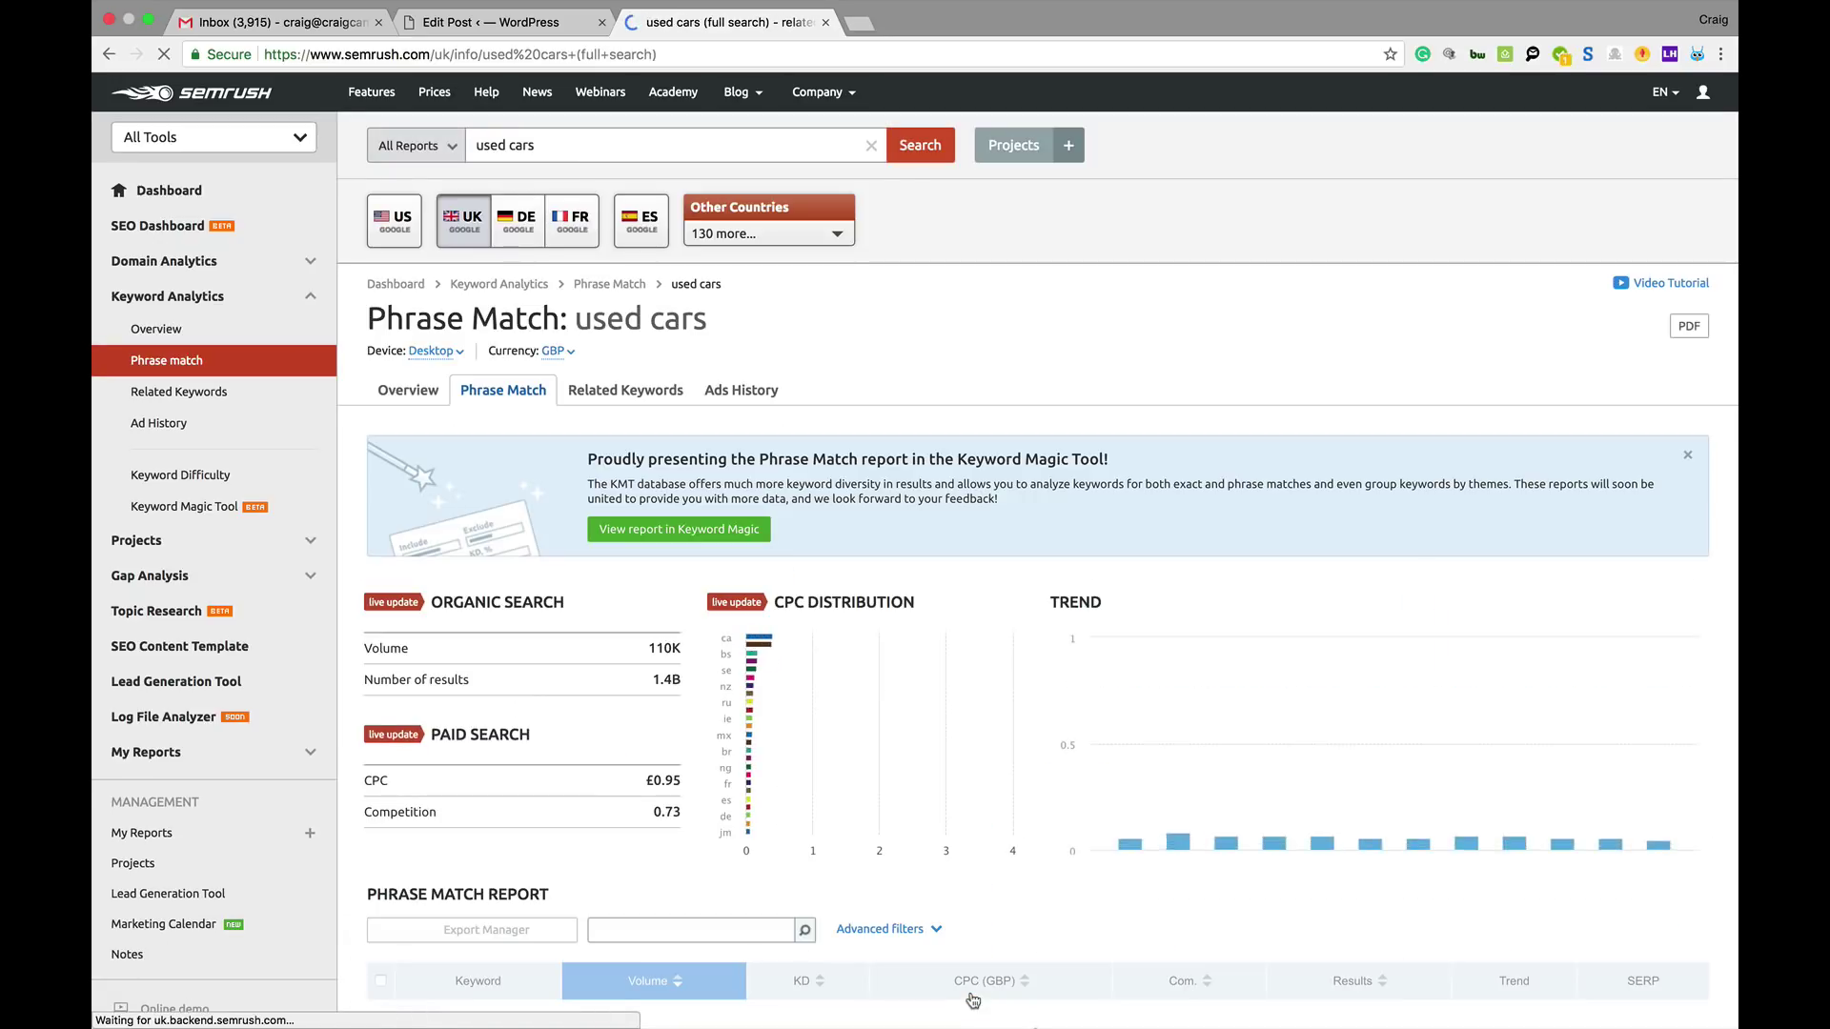
scroll(1696, 326, "down", 1)
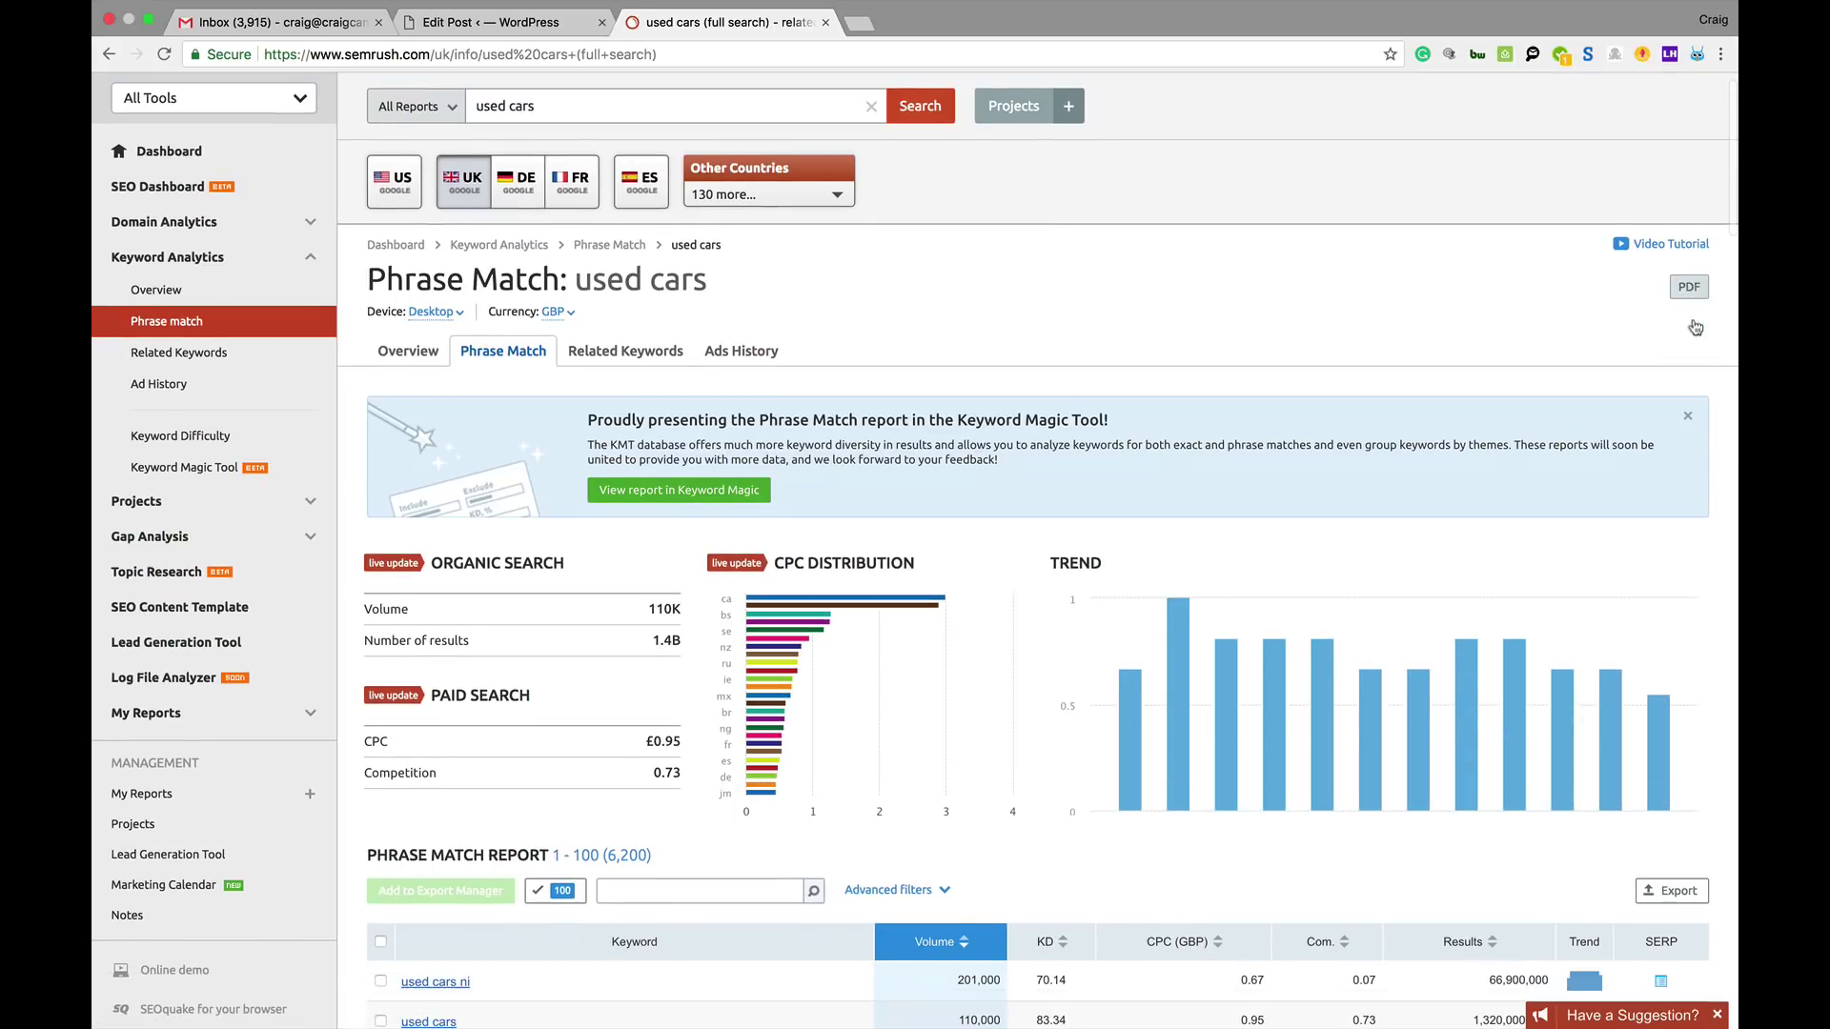
scroll(1695, 327, "down", 5)
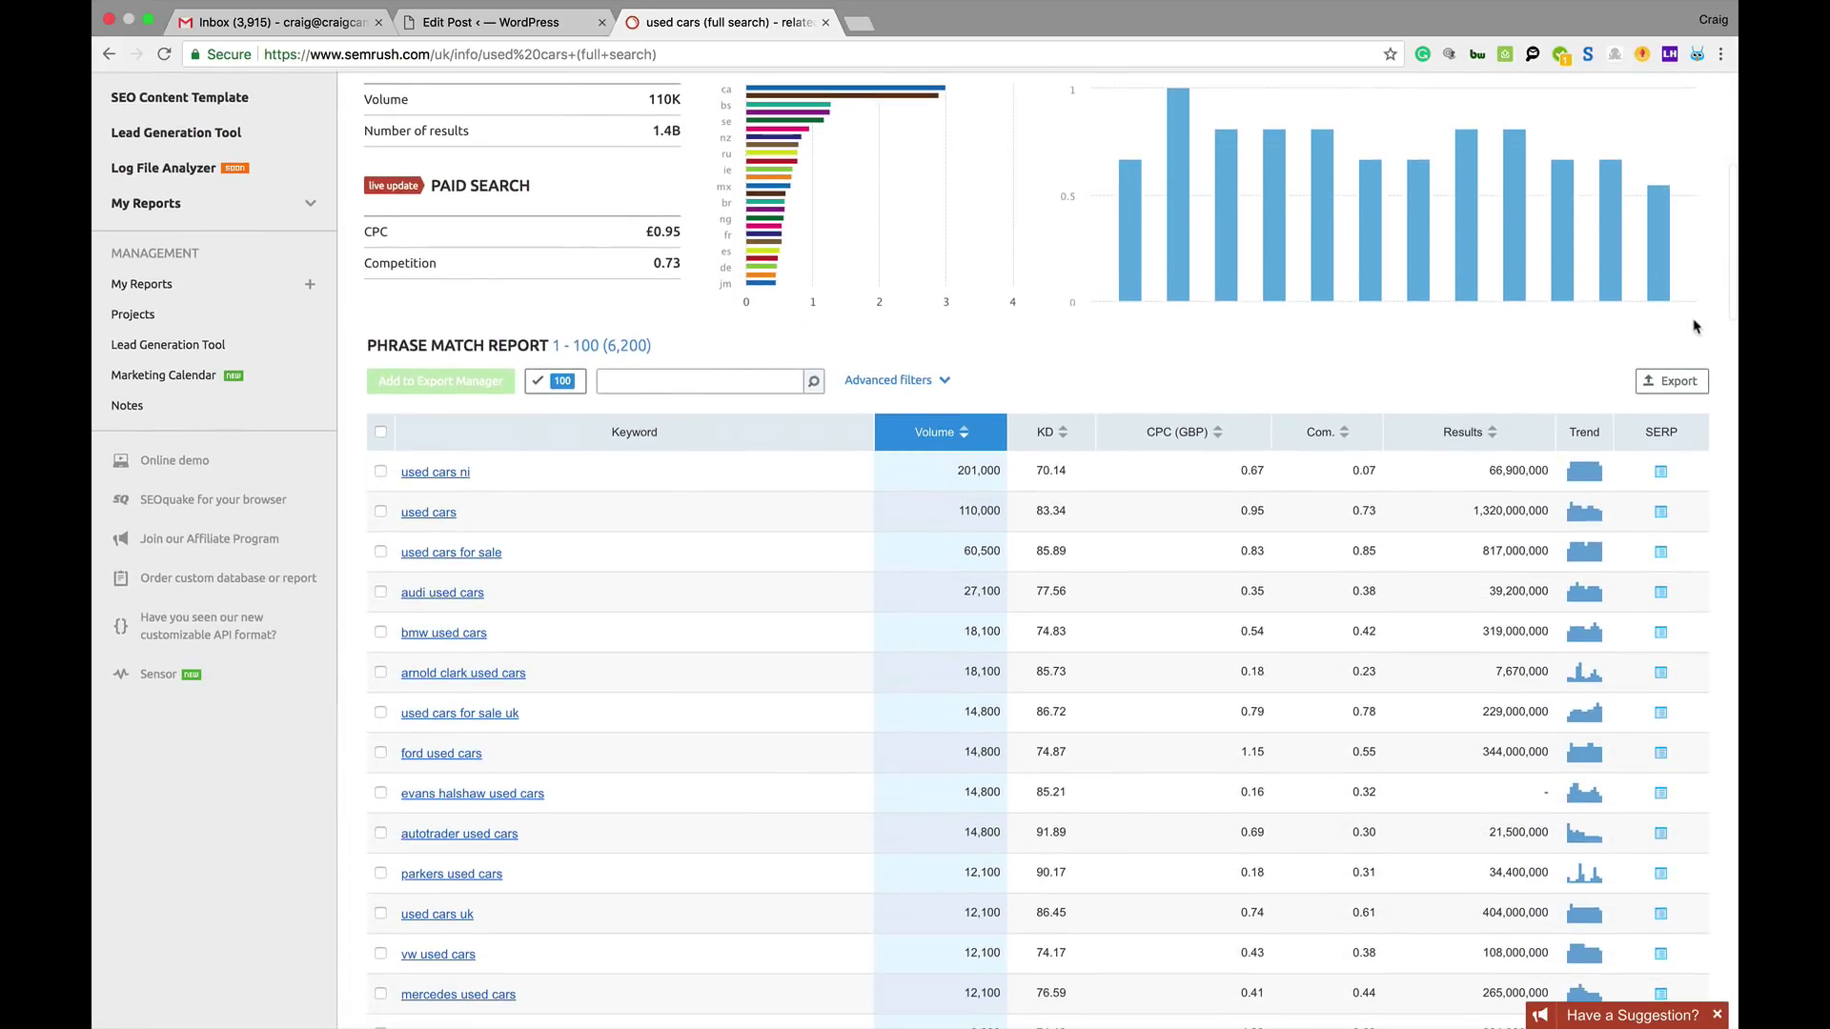
left_click(1689, 386)
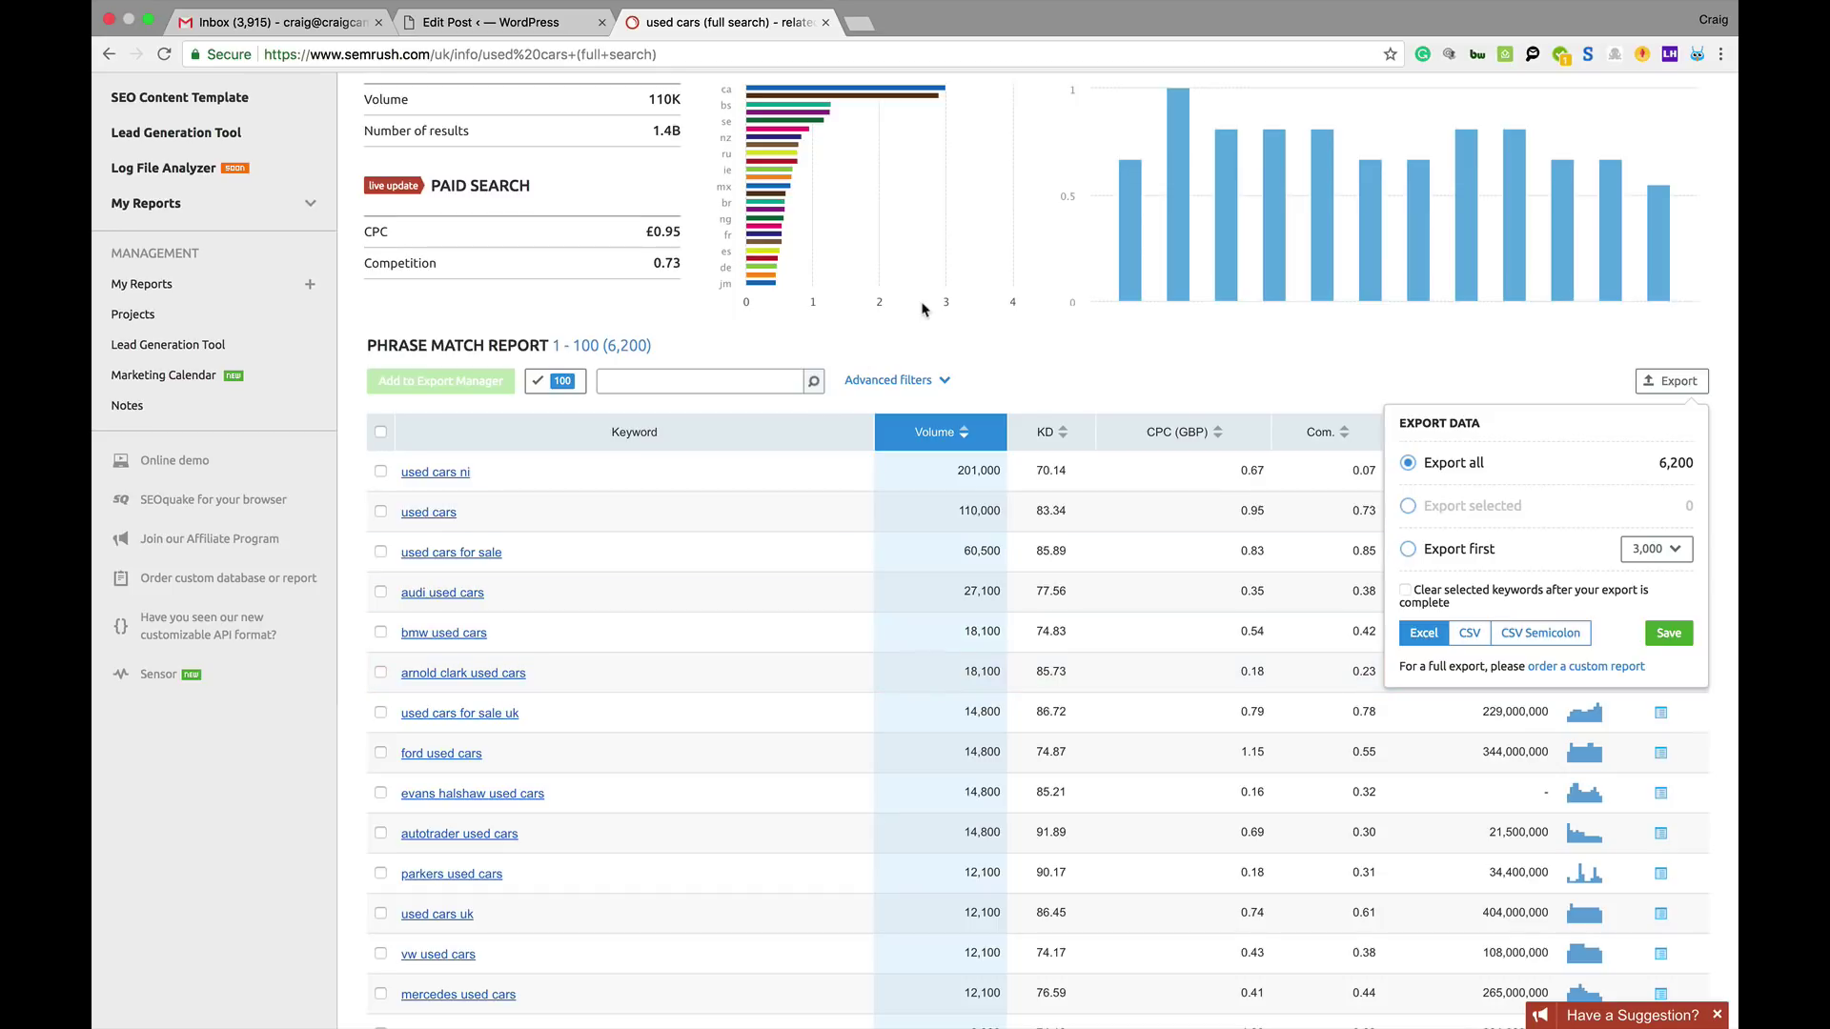
Close the Export menu and open an empty Advanced filter (Include, Keyword, Containing)
left_click(1036, 412)
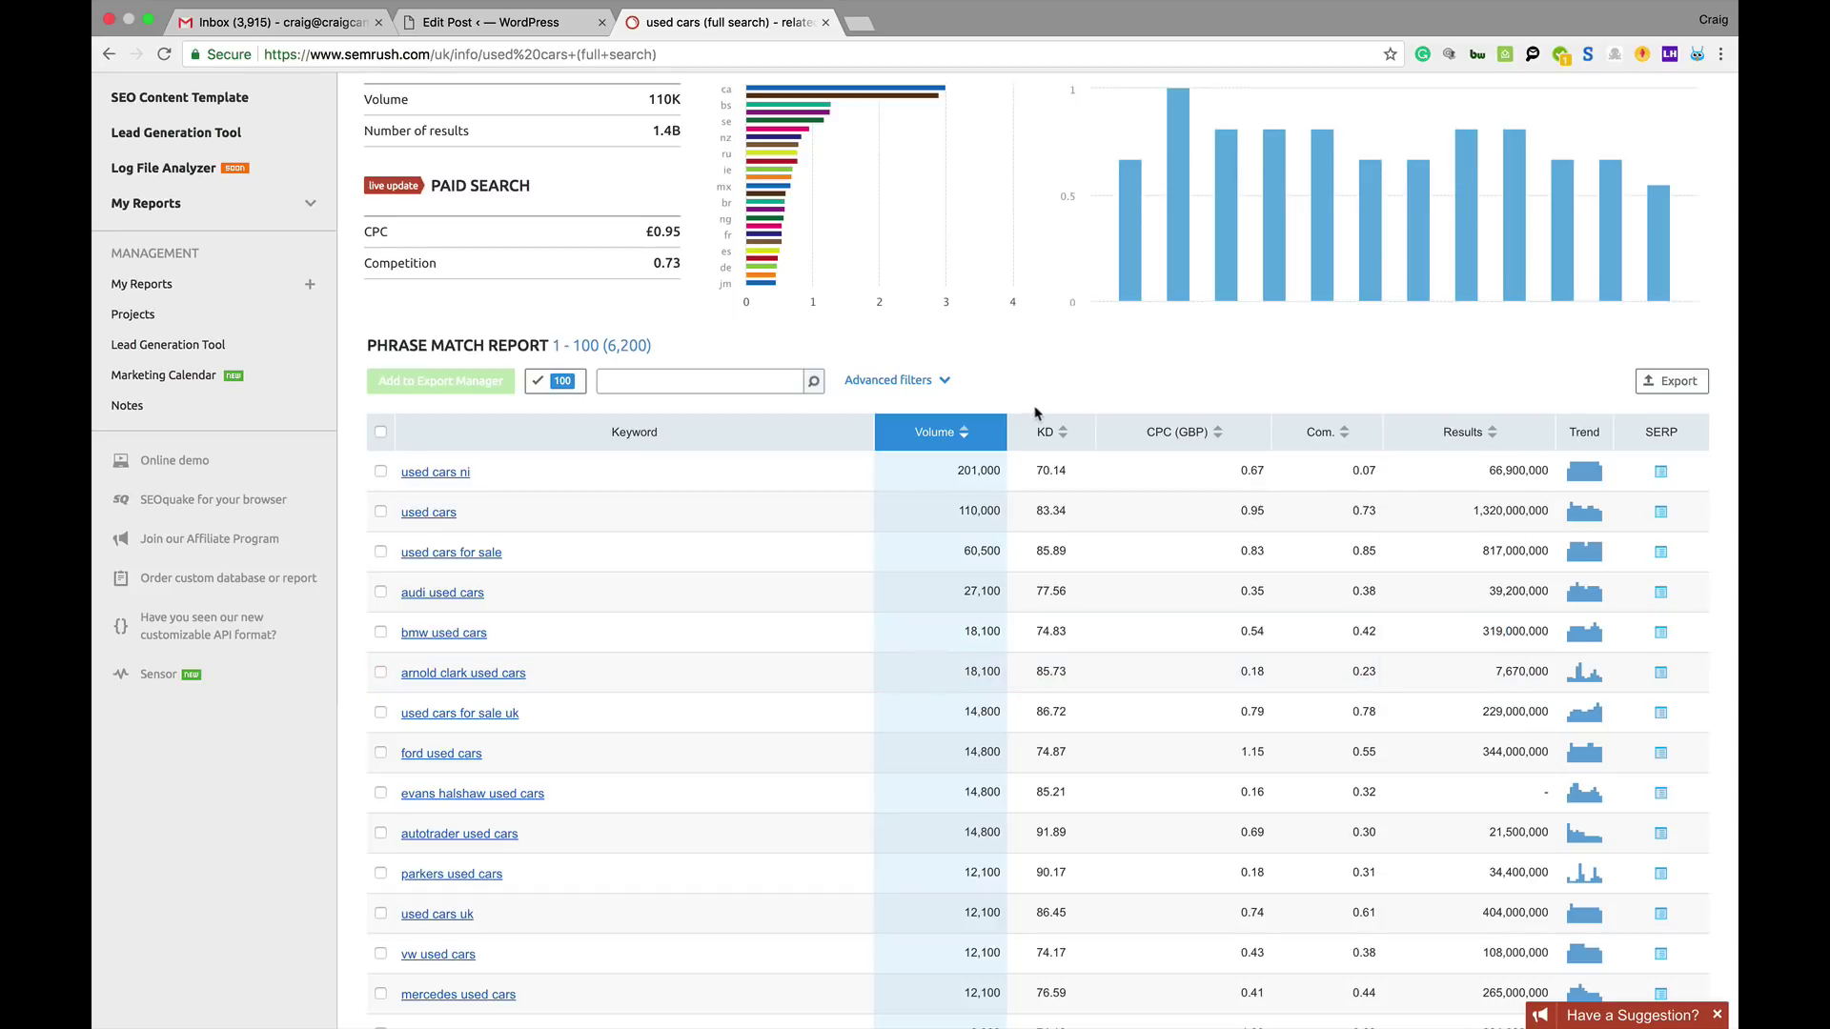
left_click(893, 381)
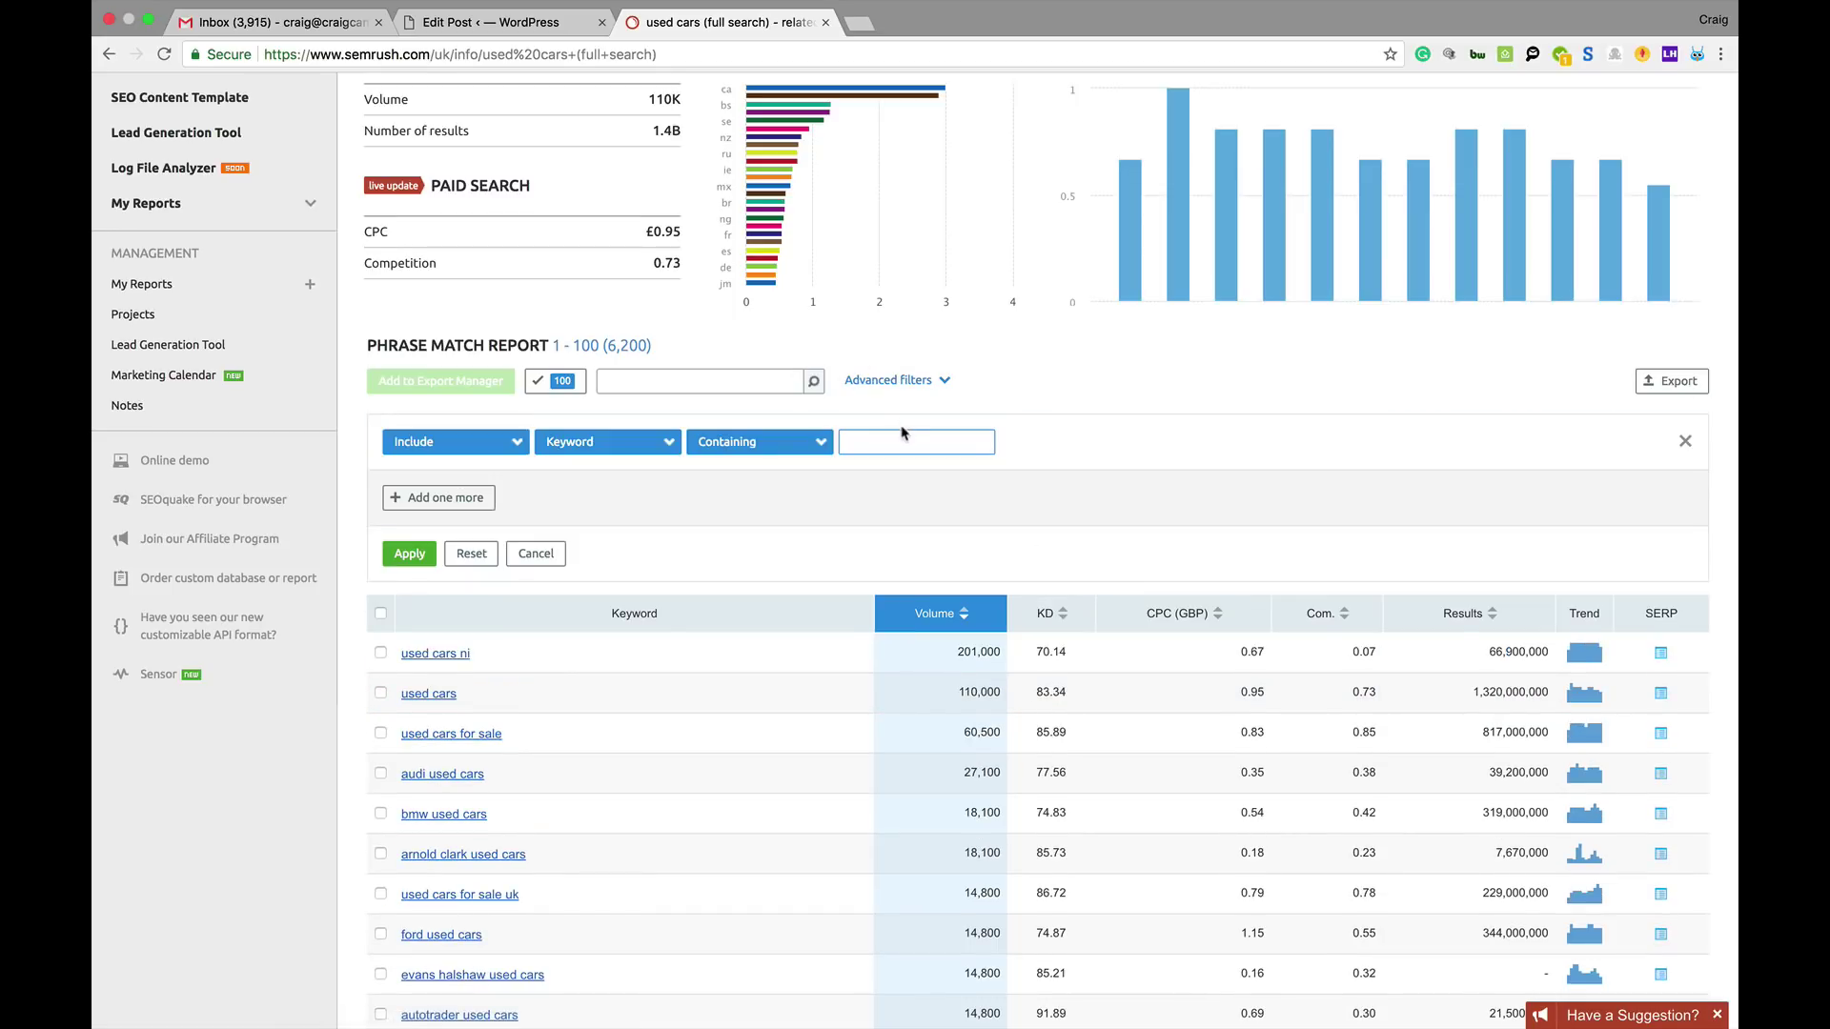
scroll(1318, 389, "down", 10)
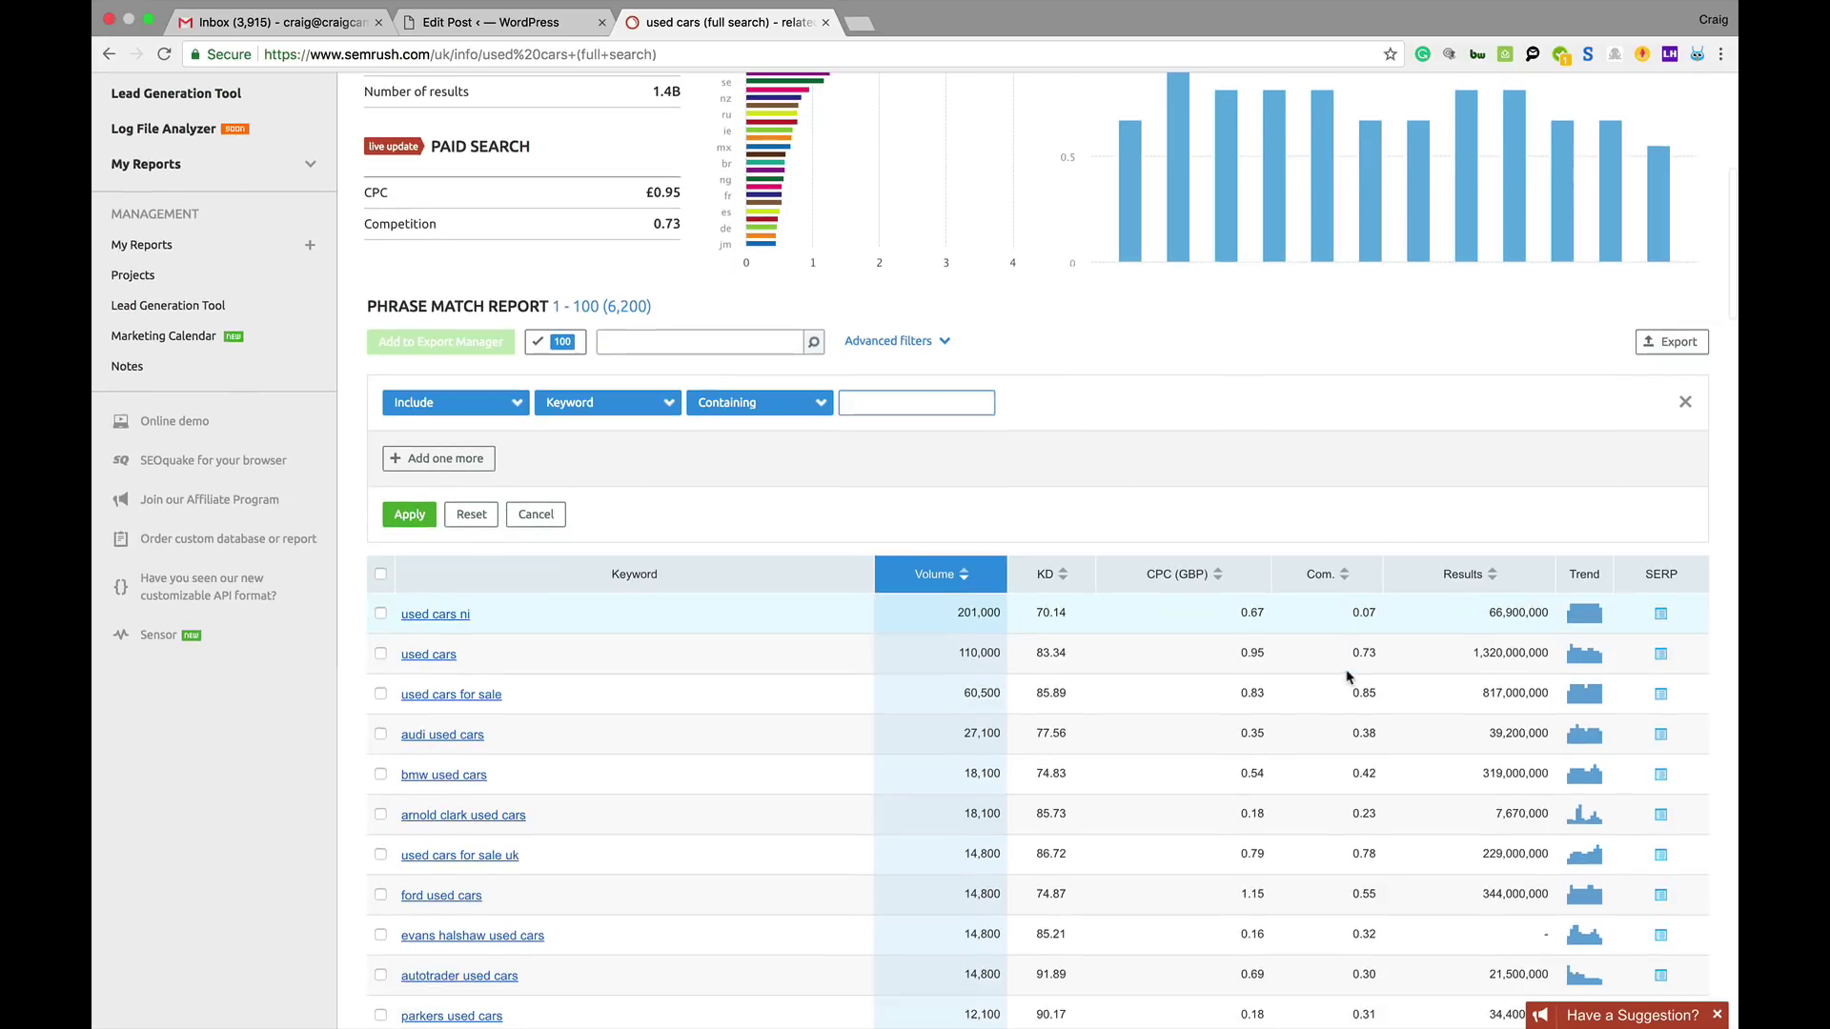
Scroll down through the 'used cars' Phrase Match keyword list and back to the top
scroll(682, 576, "down", 9)
scroll(681, 576, "down", 14)
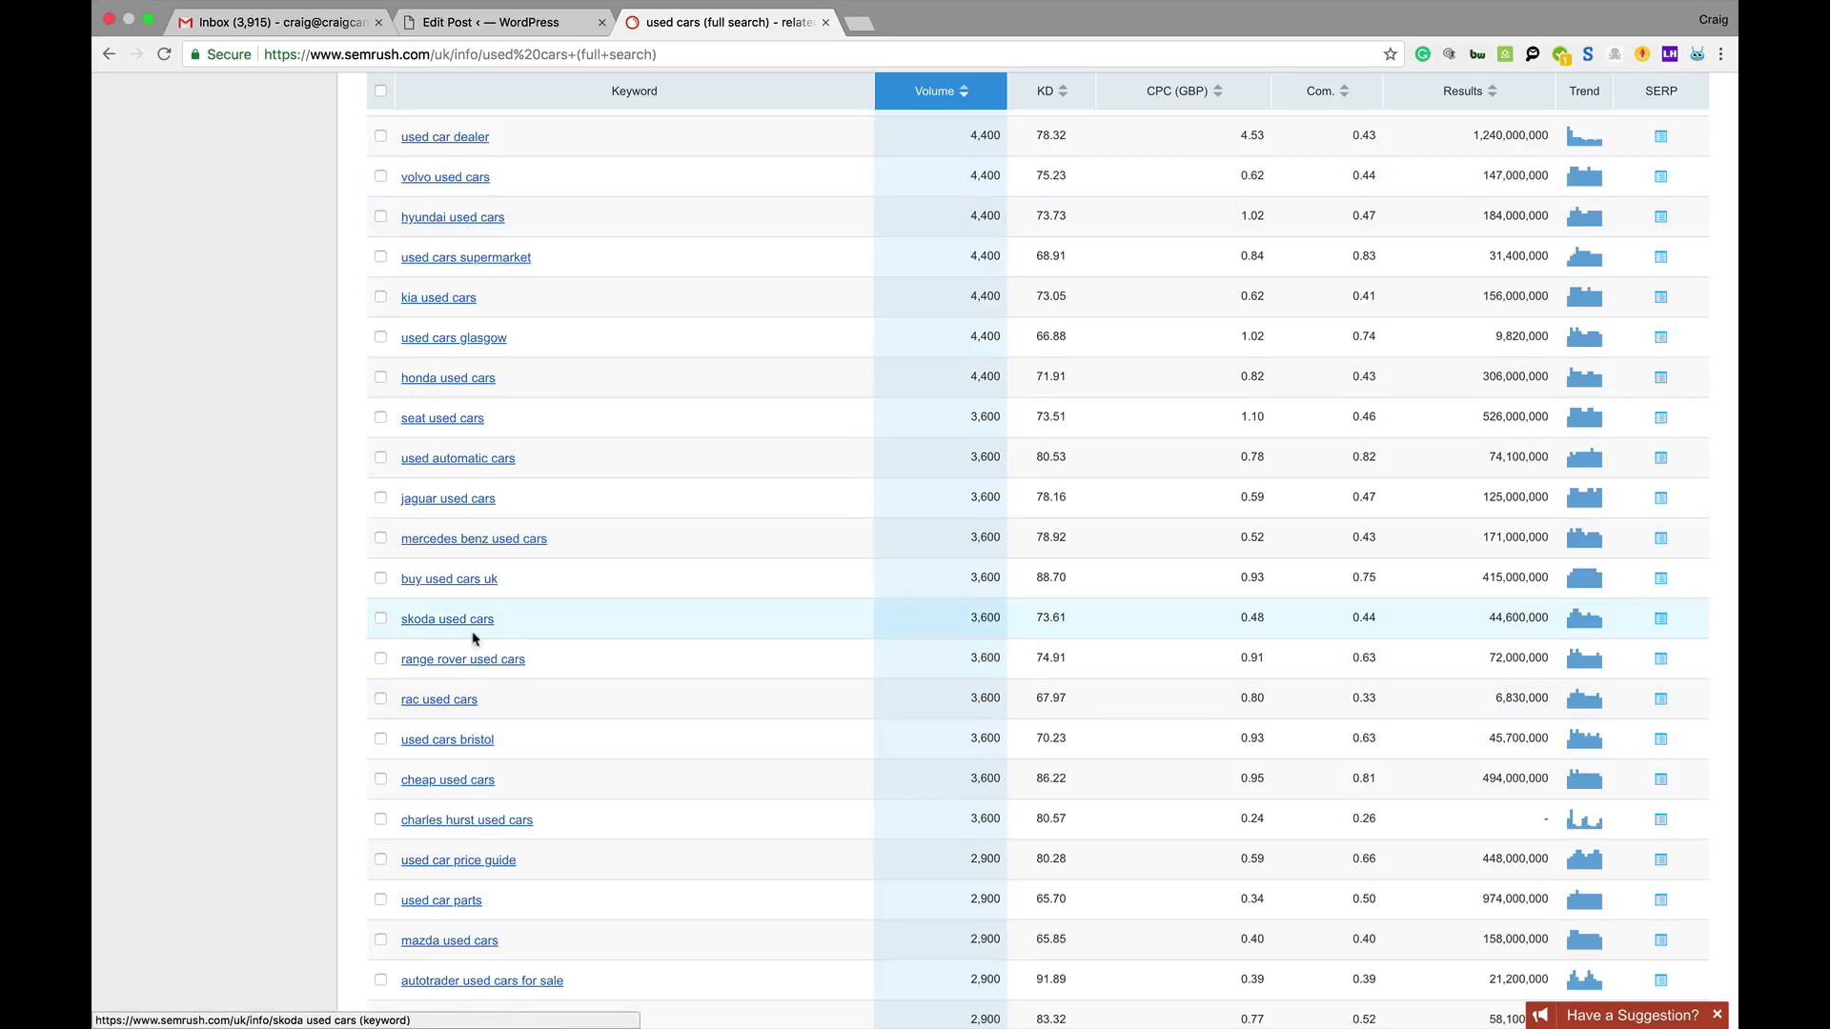
scroll(675, 905, "down", 5)
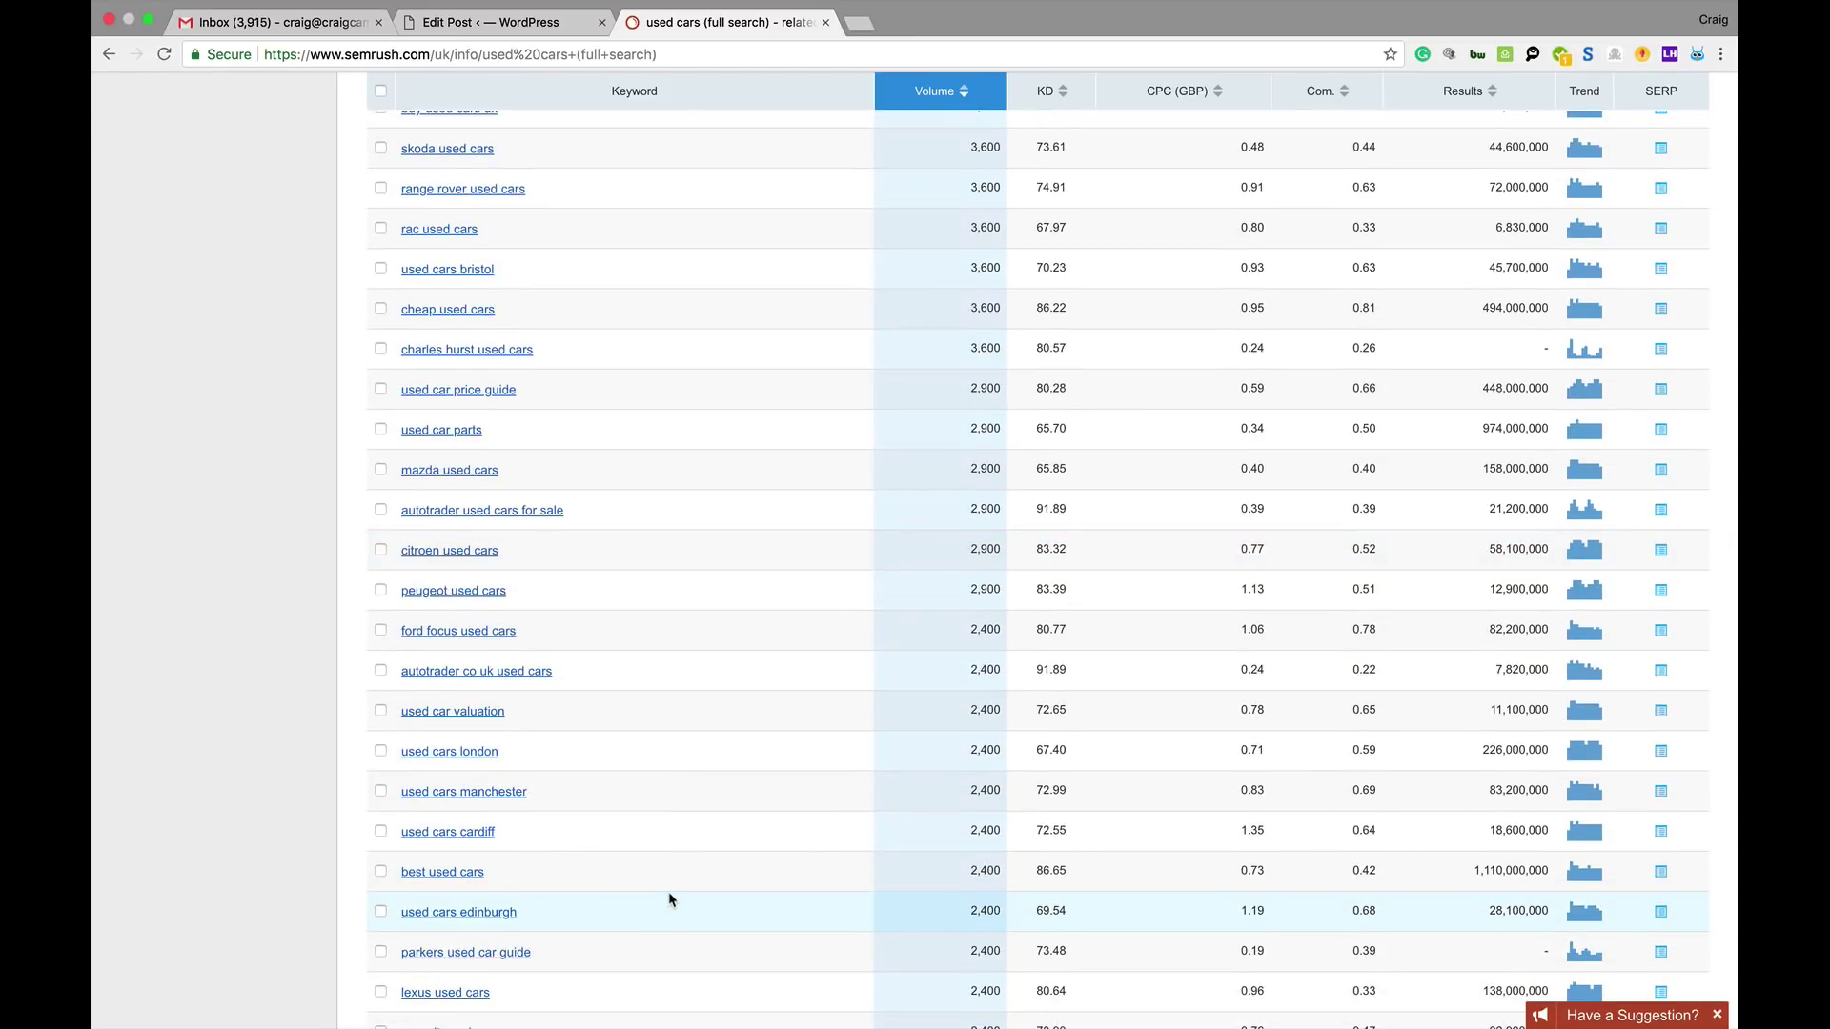
scroll(669, 900, "up", 6)
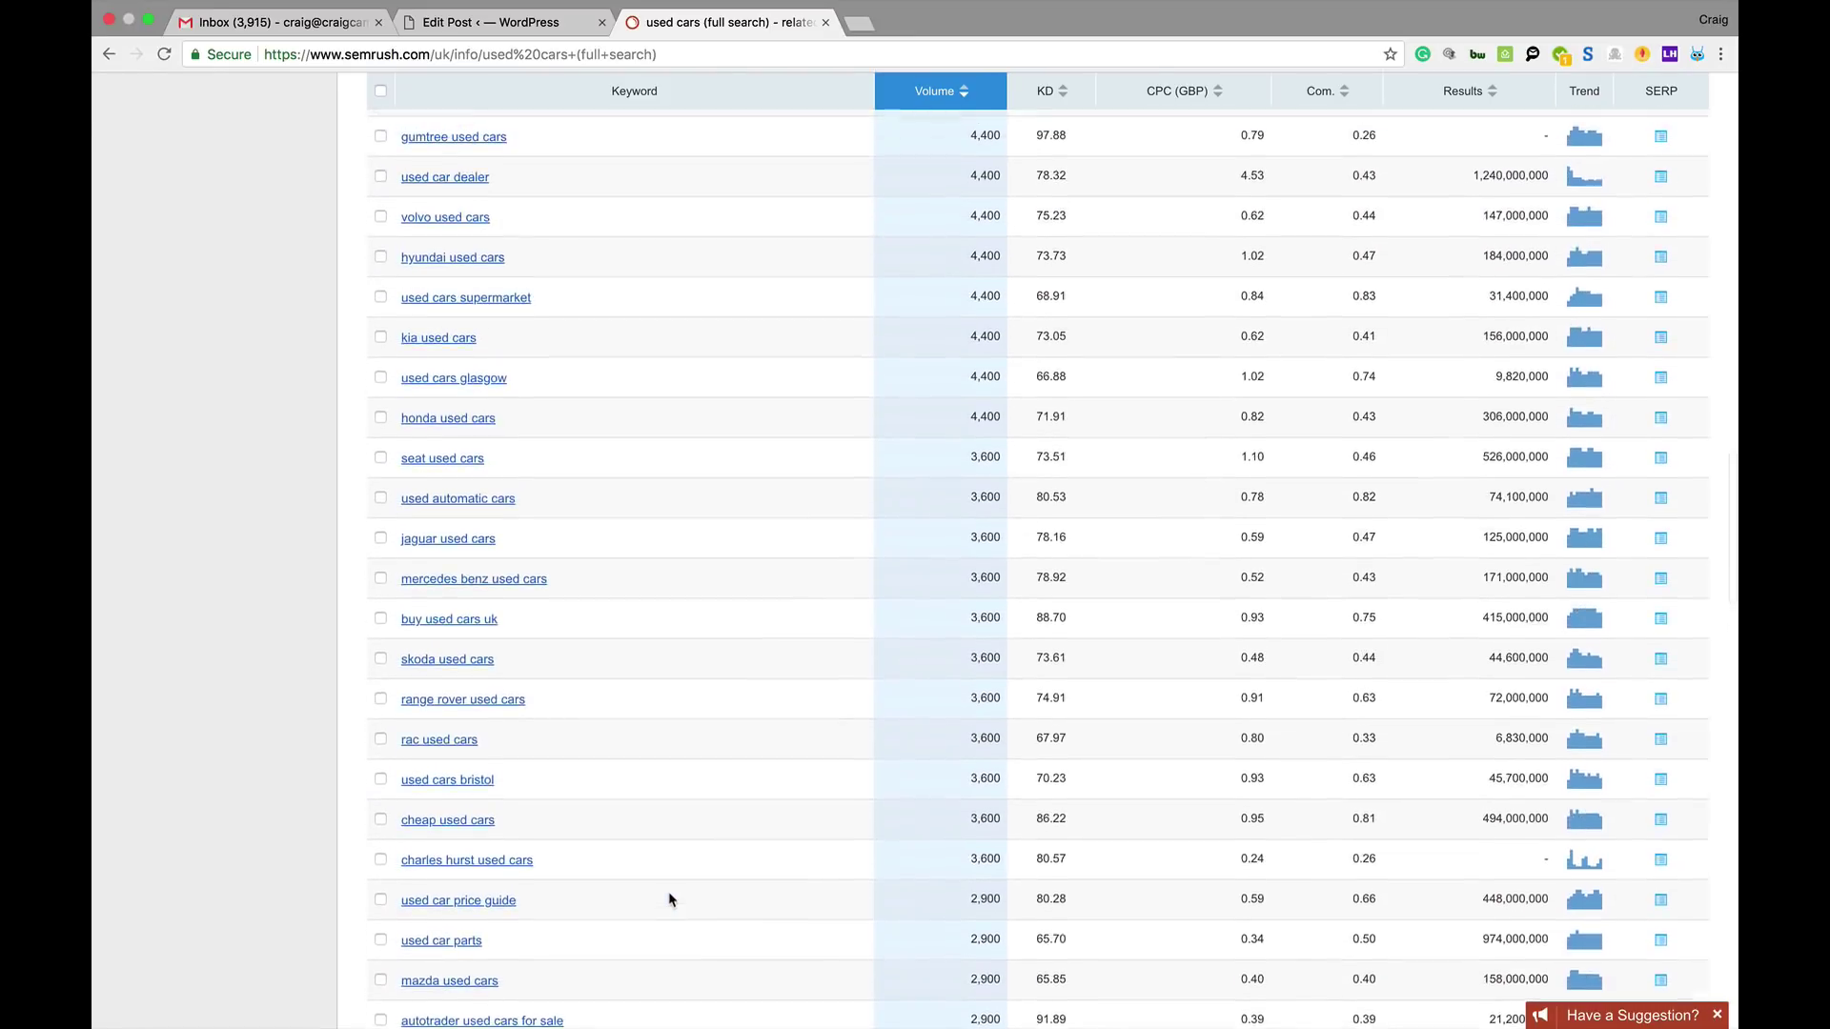
scroll(669, 899, "up", 12)
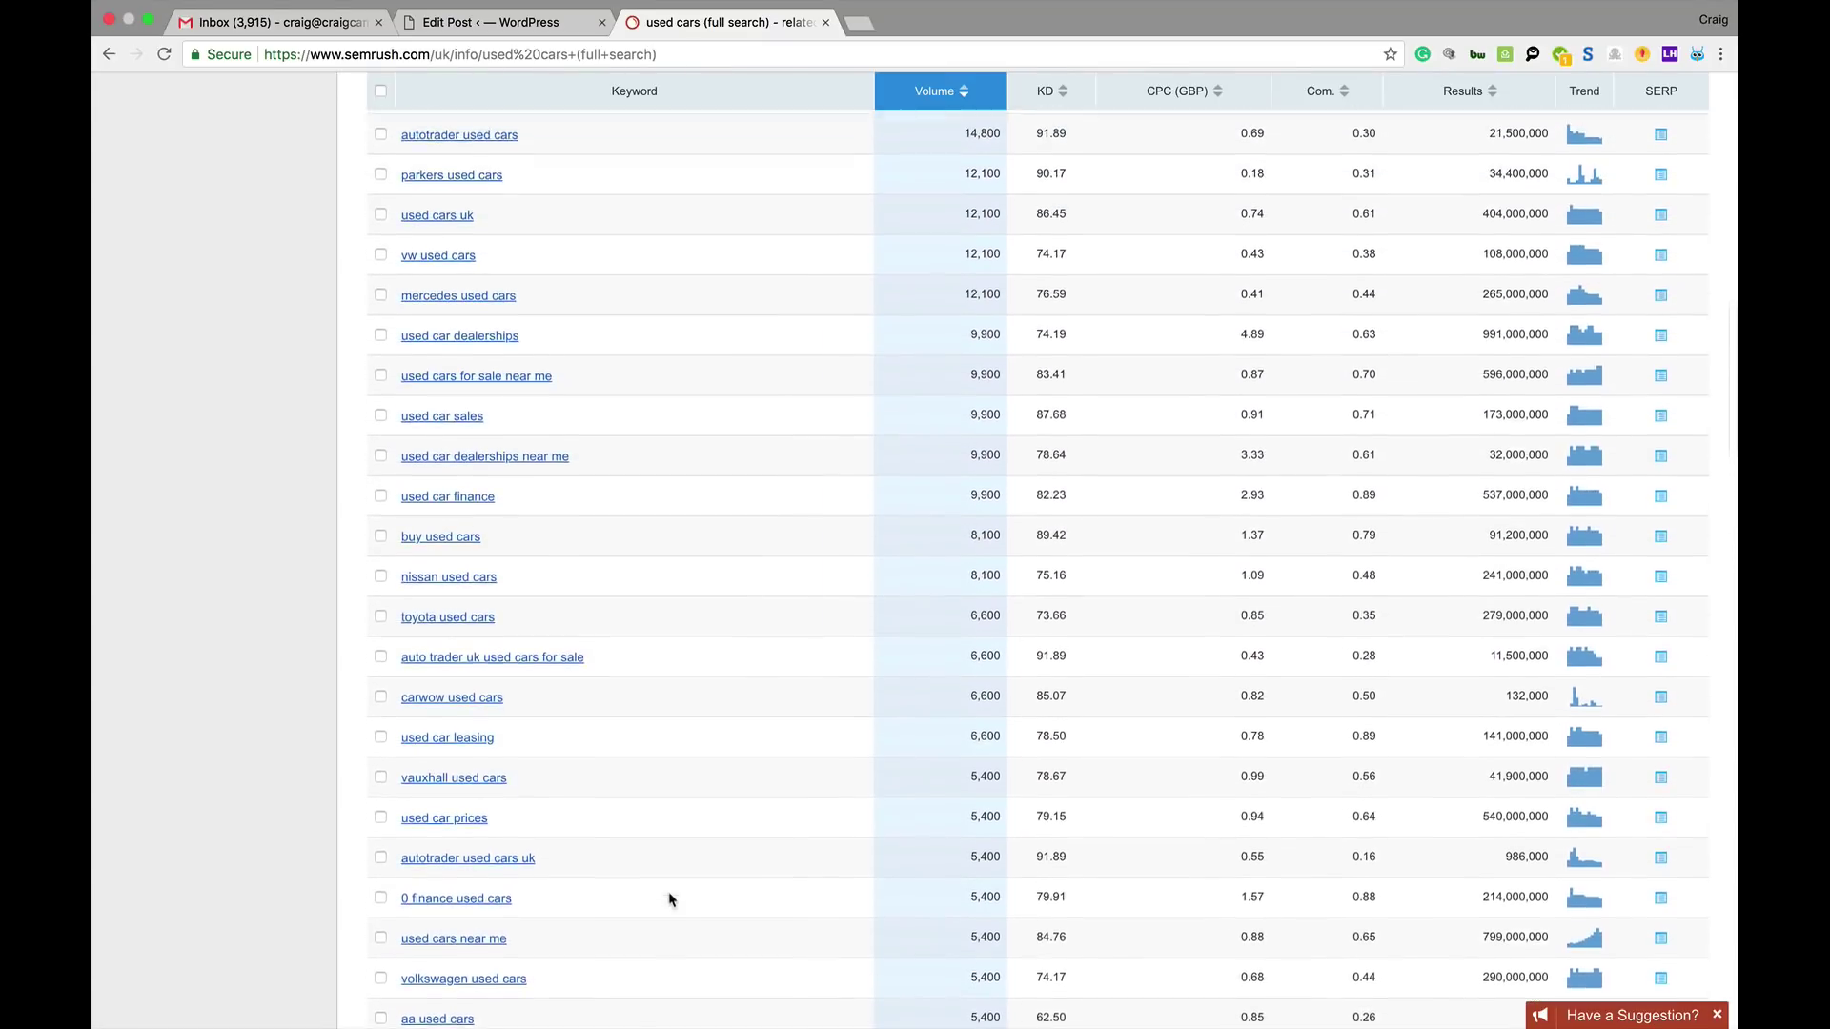
scroll(669, 900, "up", 10)
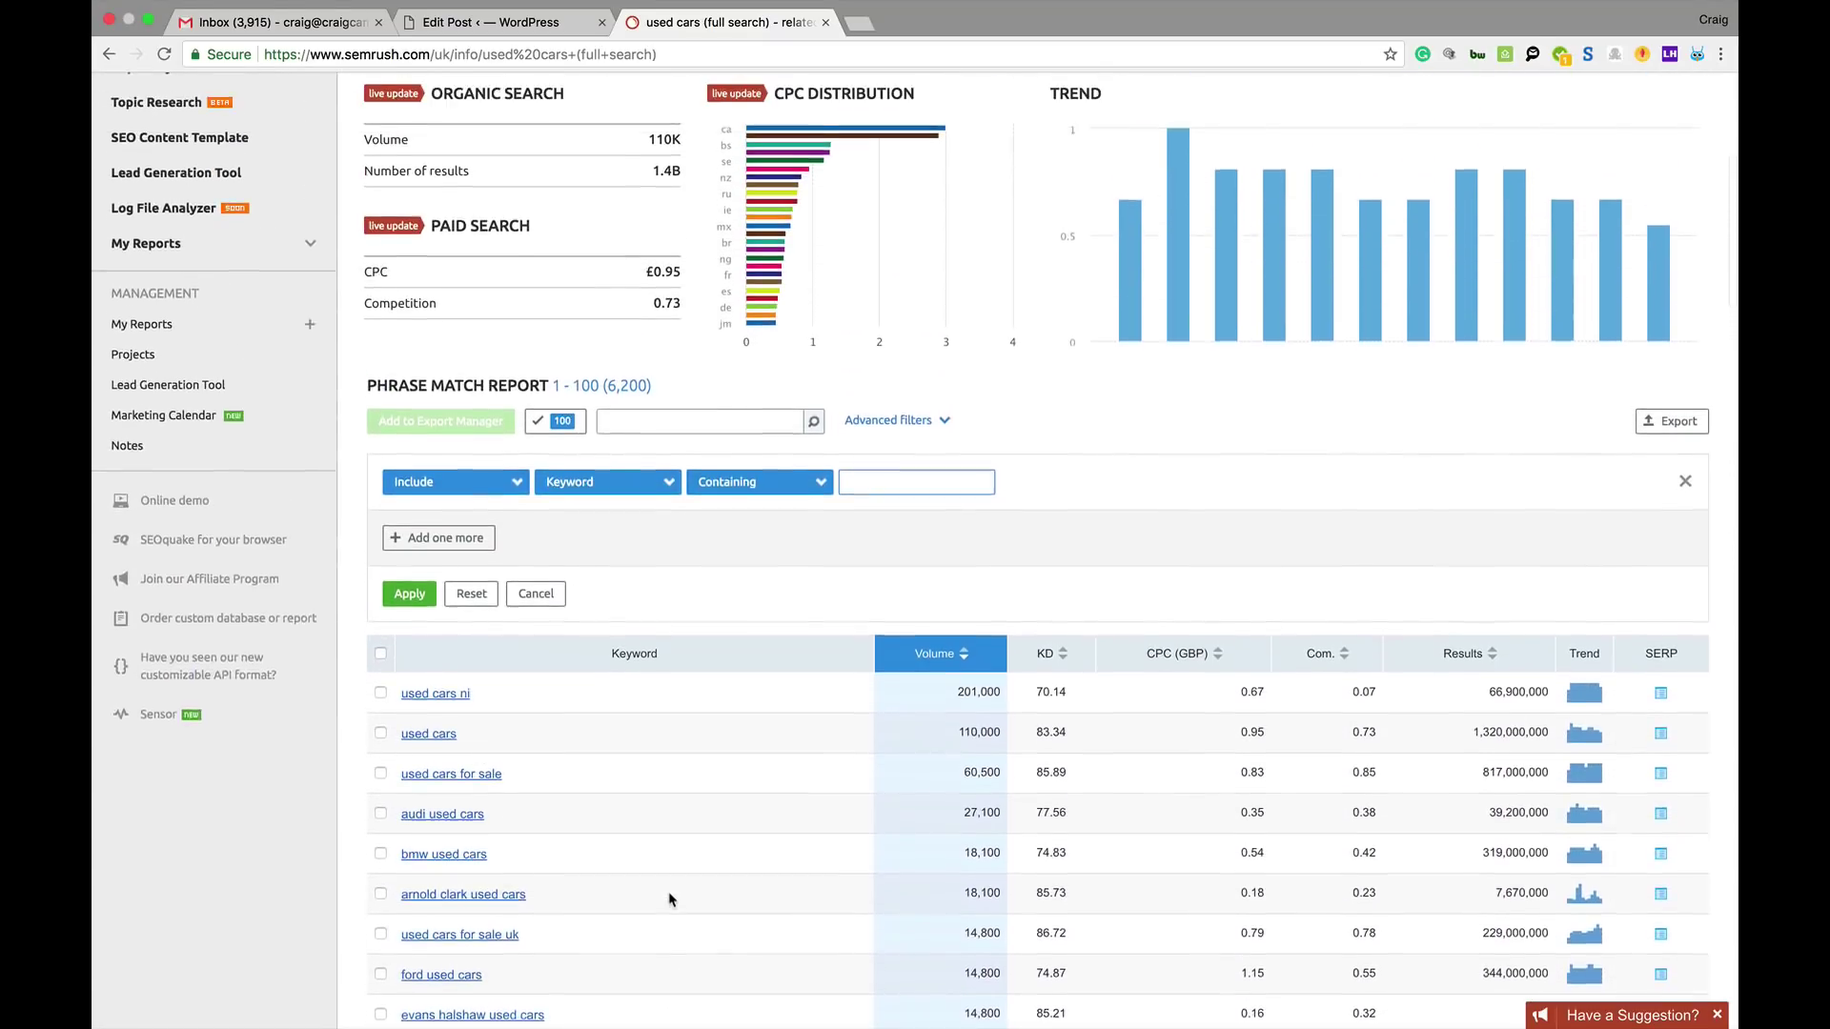
scroll(669, 900, "up", 5)
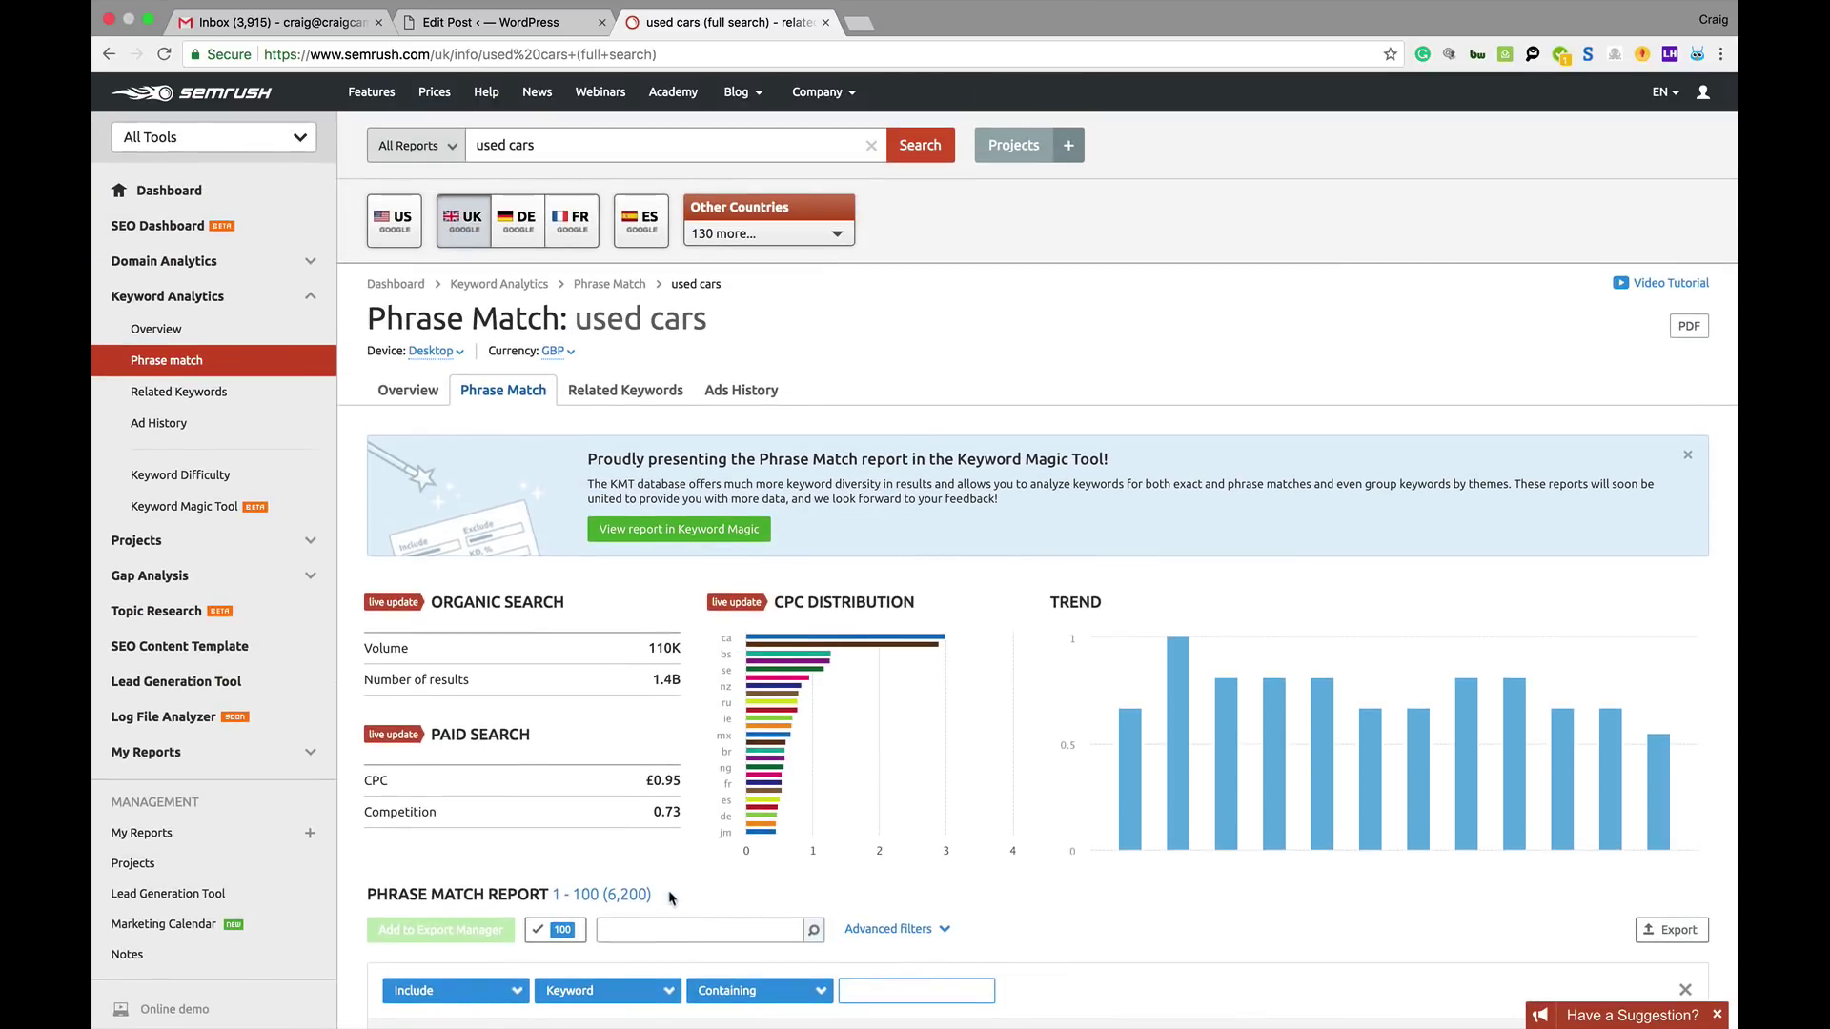
mouse_move(1146, 9)
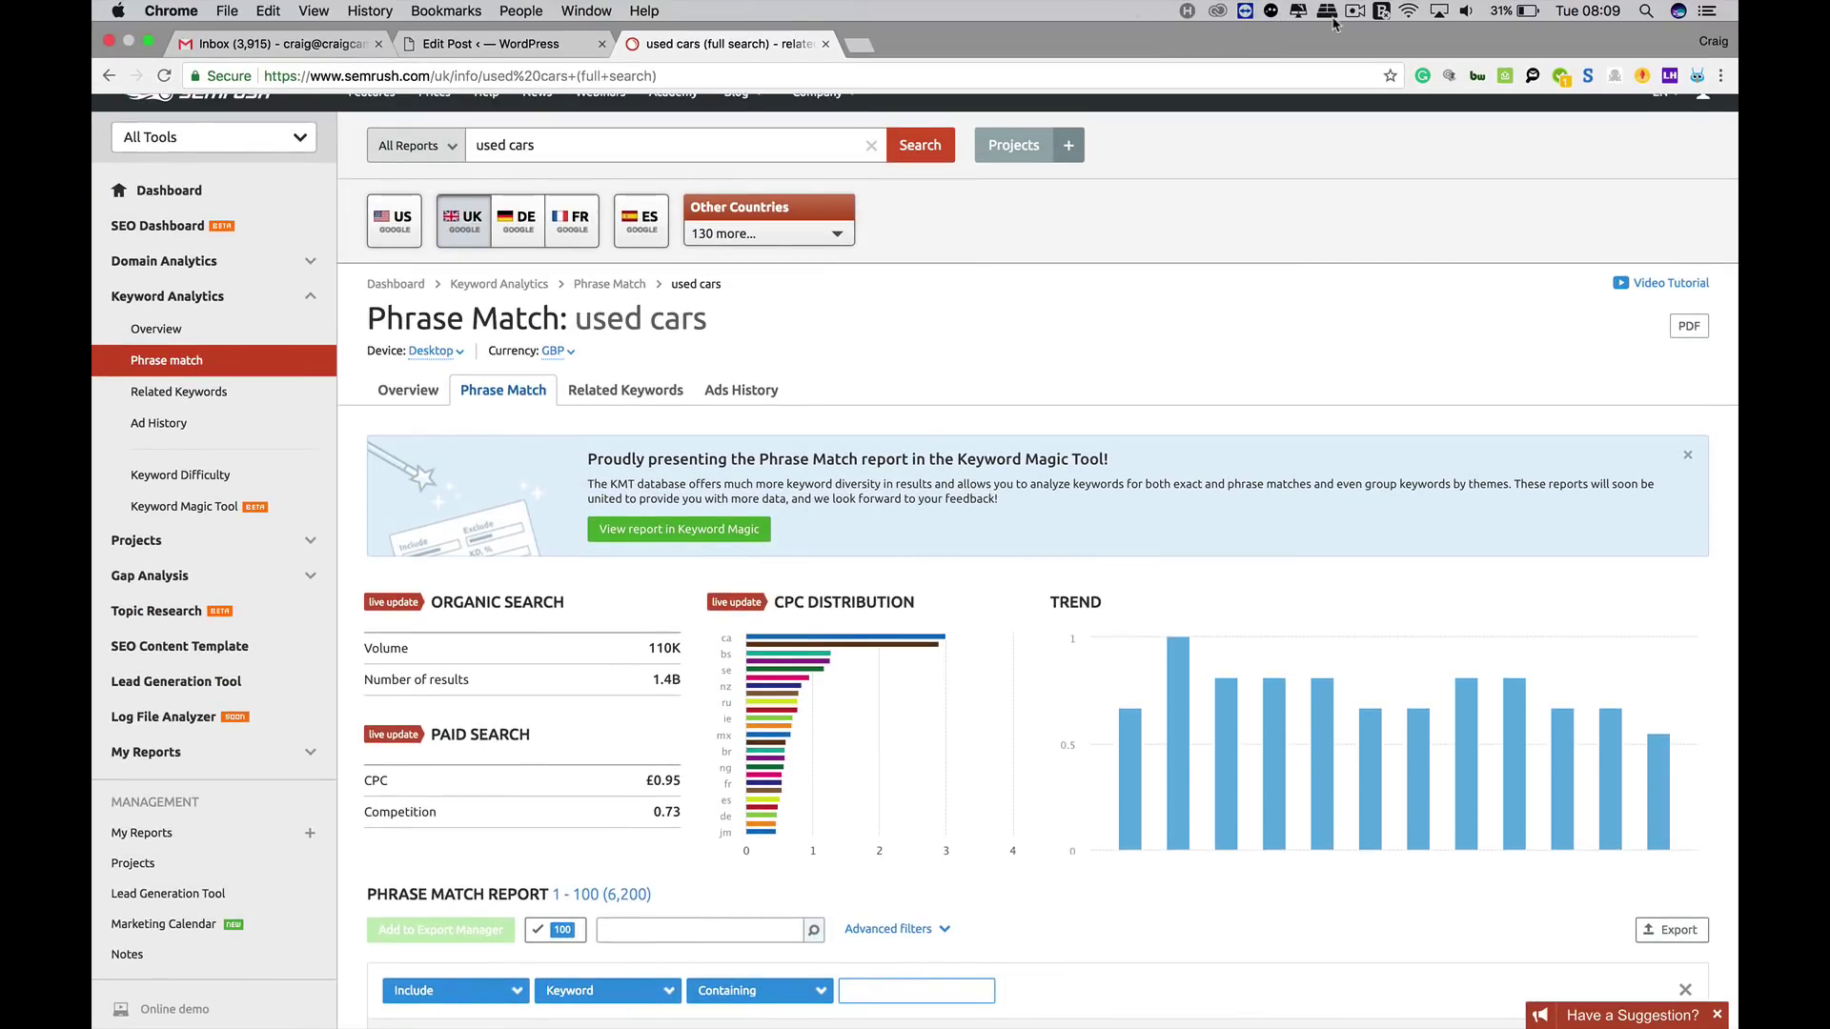